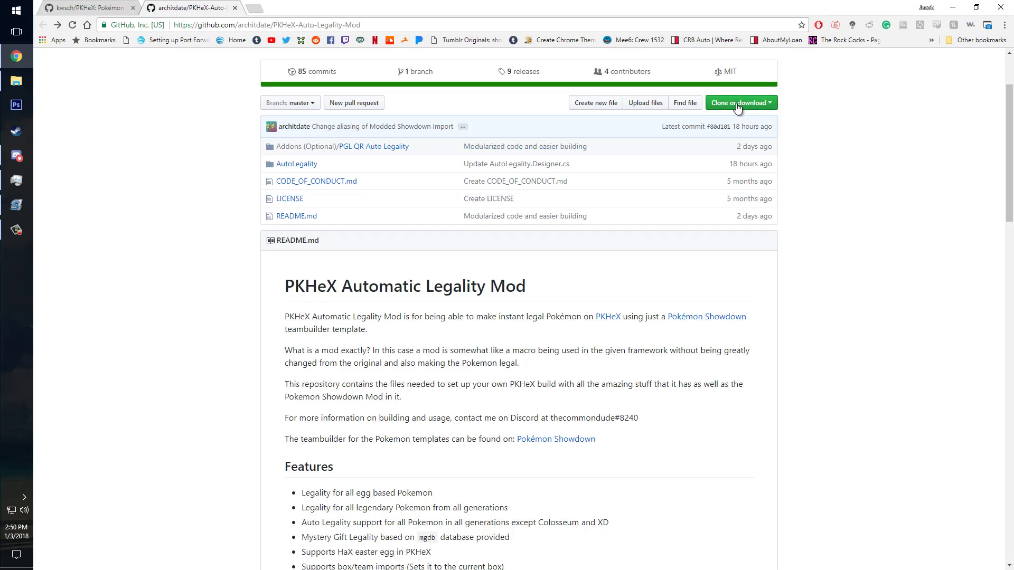
- Download the architdate/PKHeX-Auto-Legality-Mod repository from GitHub as a ZIP archive
scroll(760, 104, "up", 2)
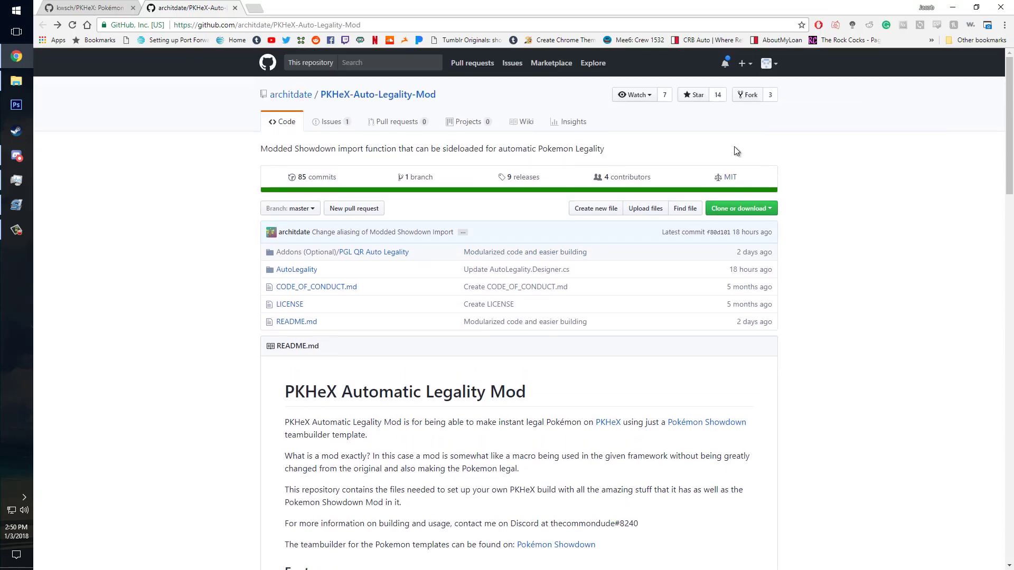
left_click(756, 209)
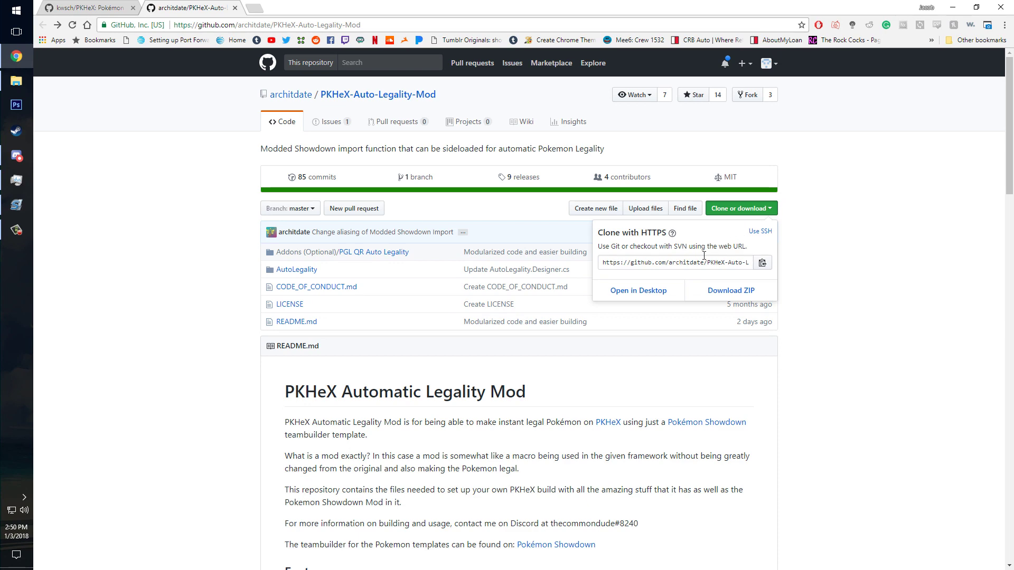
left_click(723, 296)
- Show the clone and download options of the kwsch/PKHeX repository on GitHub
key("ctrl+shift+Tab")
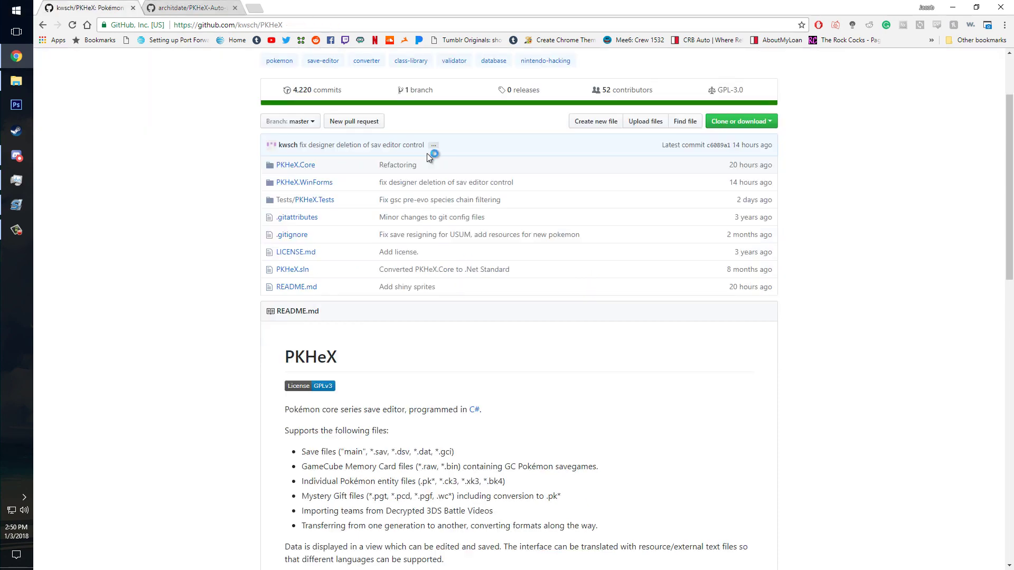
left_click(740, 228)
left_click(864, 259)
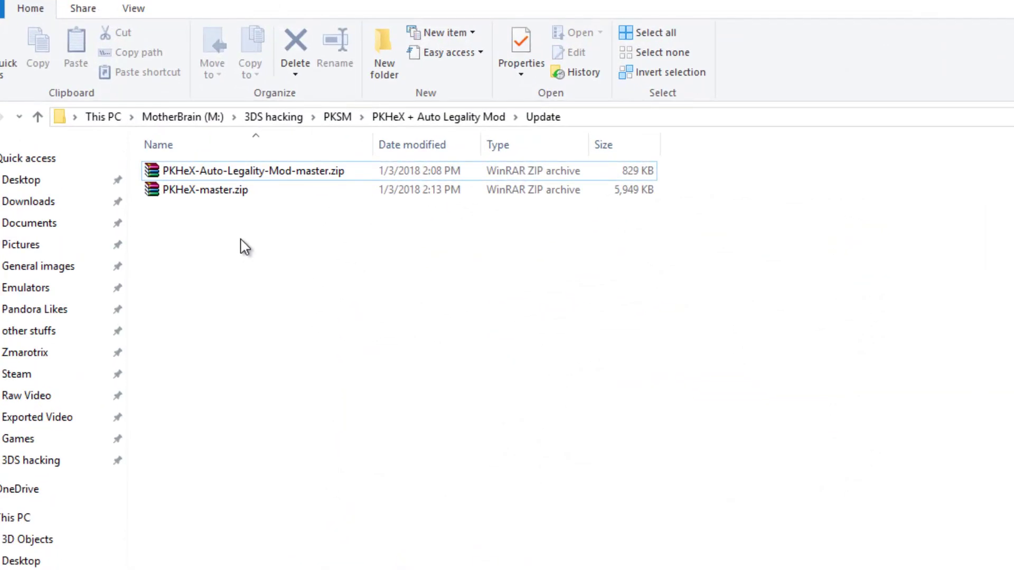
- Extract PKHeX-Auto-Legality-Mod-master.zip and PKHeX-master.zip directly into the Update folder
left_click(221, 187)
left_click(233, 171, "shift")
right_click(234, 171)
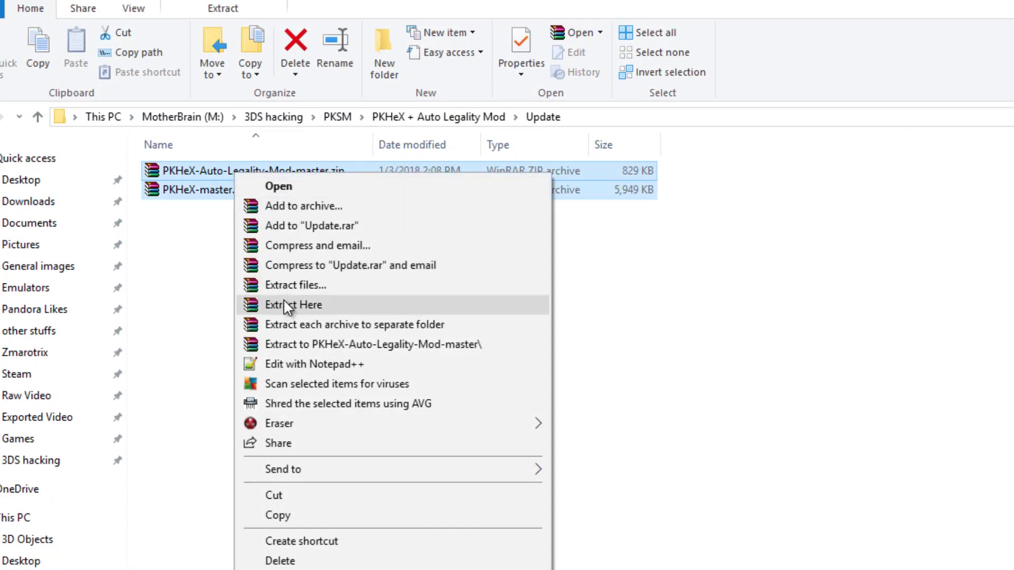
left_click(291, 306)
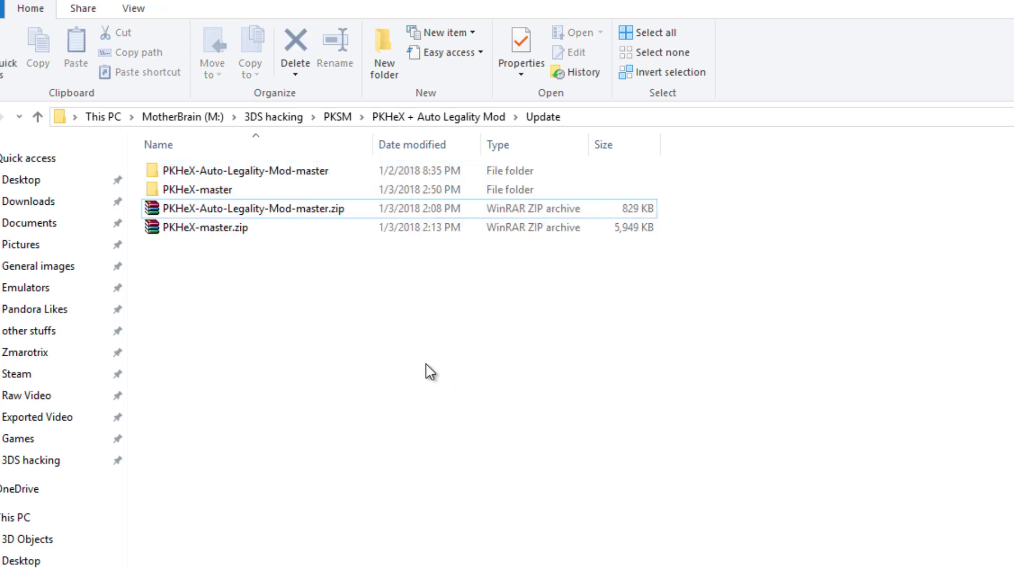
- Copy the Addons (Optional) and AutoLegality folders from the extracted PKHeX-Auto-Legality-Mod-master folder
double_click(226, 174)
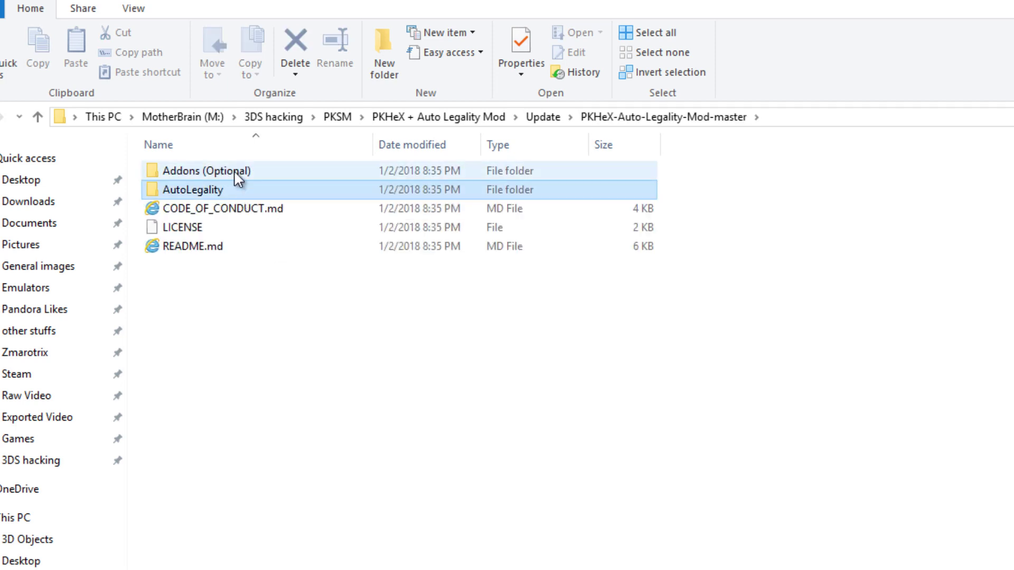
left_click(234, 170)
left_click(240, 182, "shift")
right_click(224, 170)
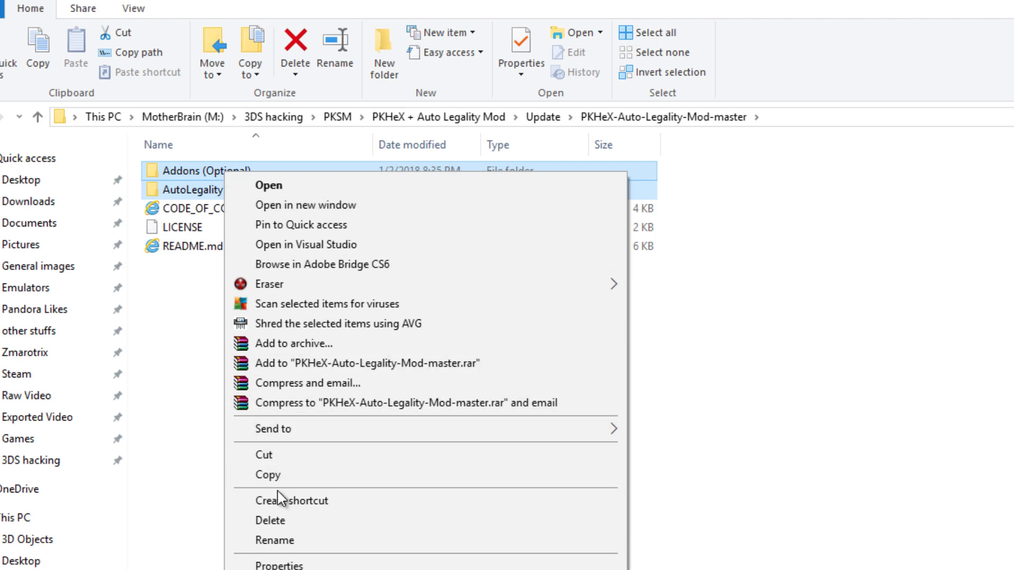
left_click(402, 478)
left_click(407, 353)
- Paste the copied Addons (Optional) and AutoLegality folders into the PKHeX-master folder
left_click(553, 125)
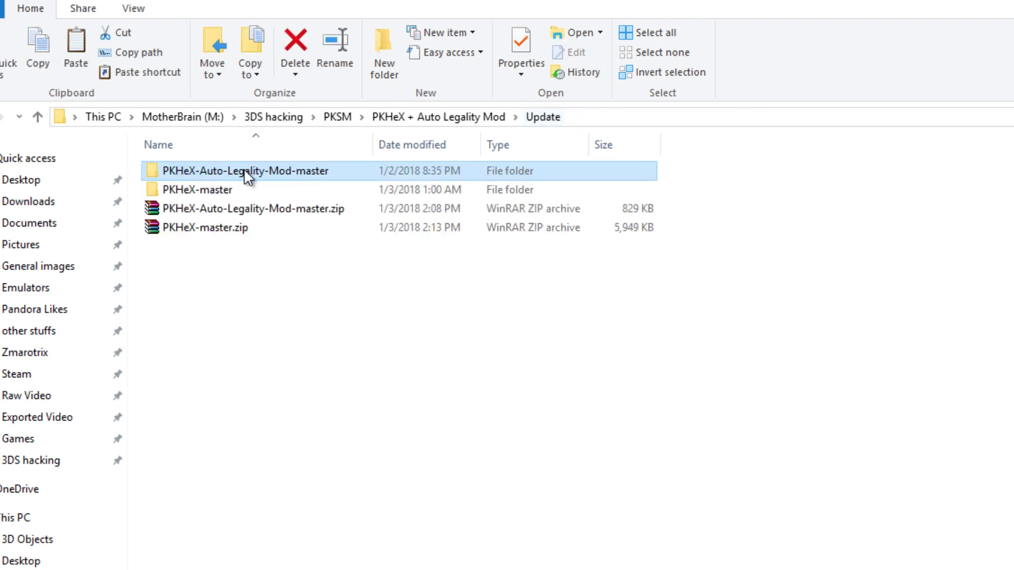
left_click(210, 192)
double_click(209, 193)
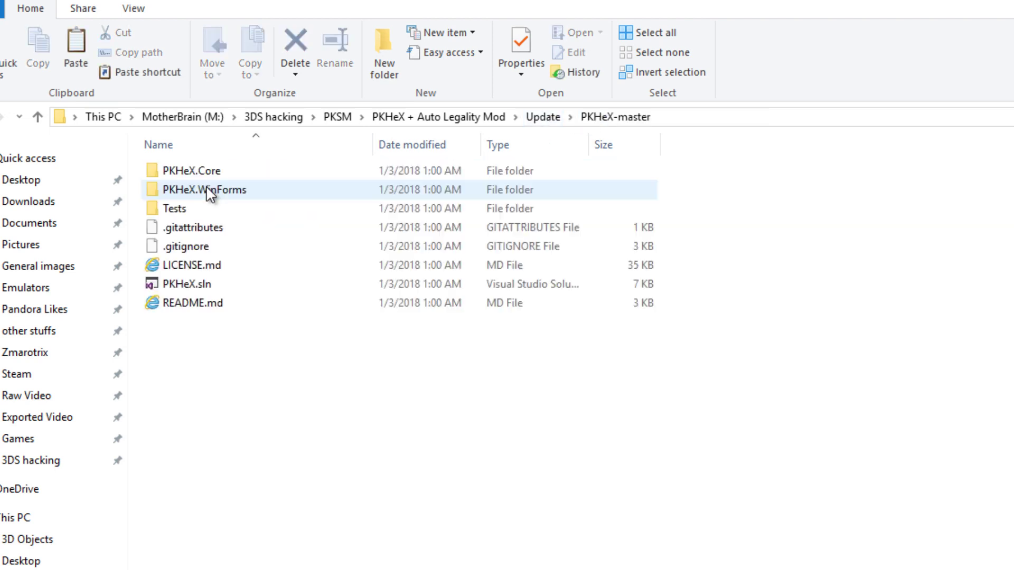
right_click(300, 395)
left_click(333, 515)
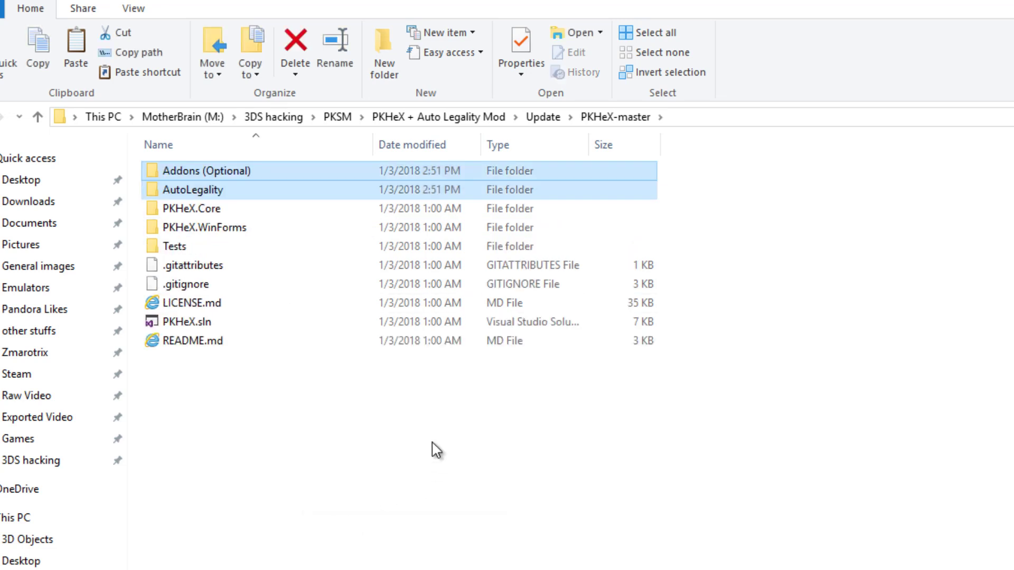
left_click(356, 448)
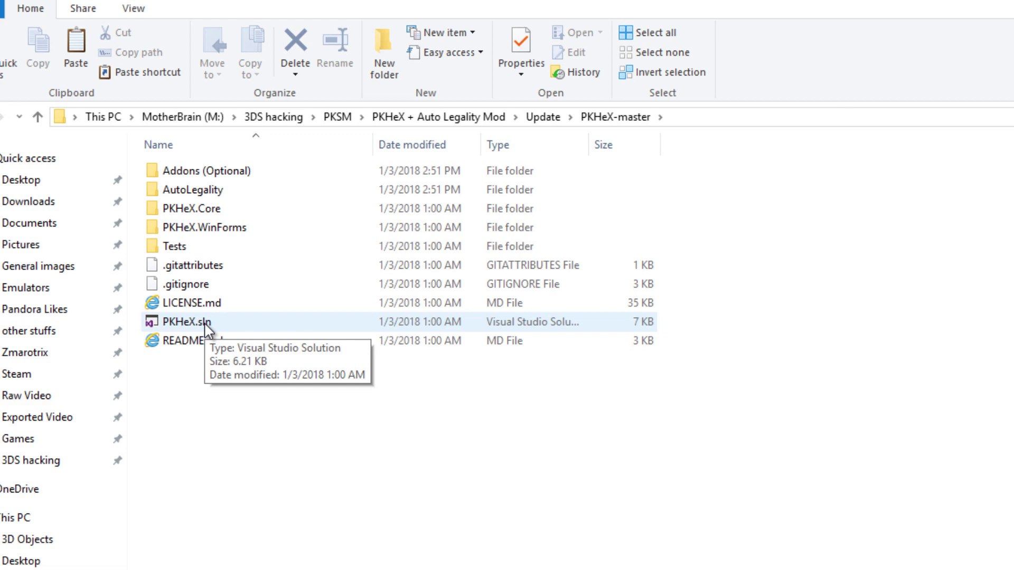
- Open PKHeX.sln in Visual Studio and arrange its window side by side with the PKHeX-master folder window
double_click(205, 323)
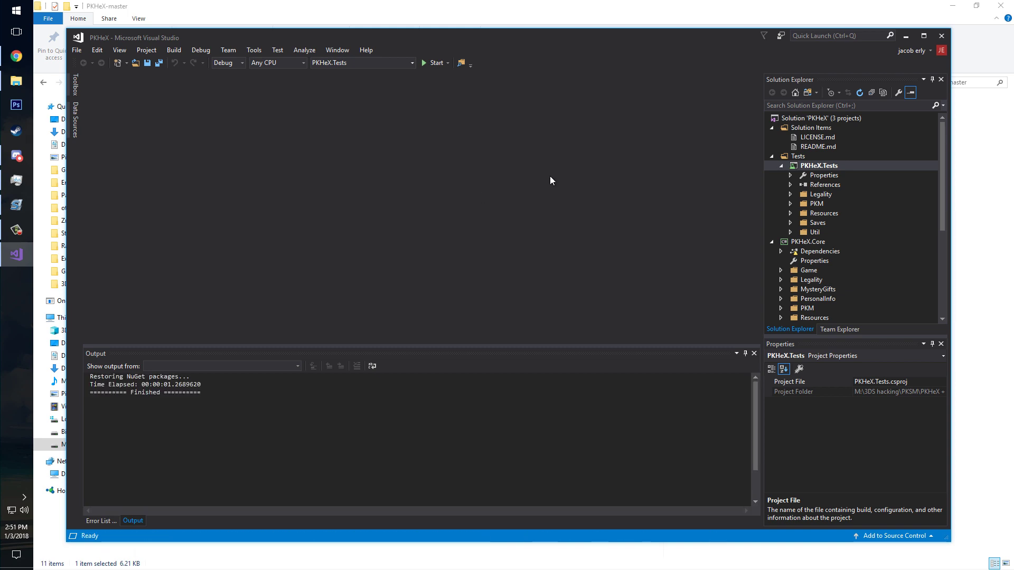
key("super+Right")
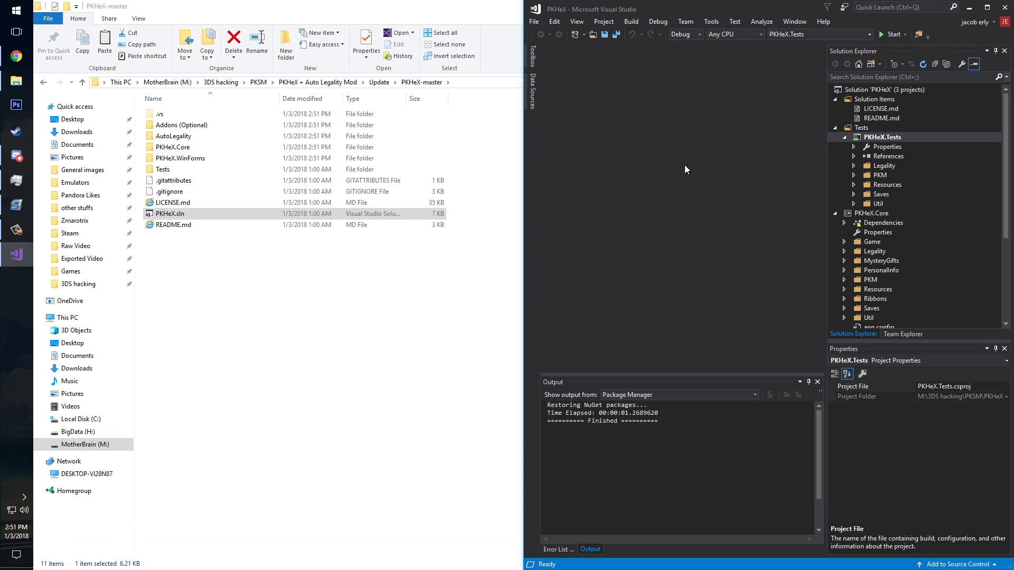
left_click(259, 344)
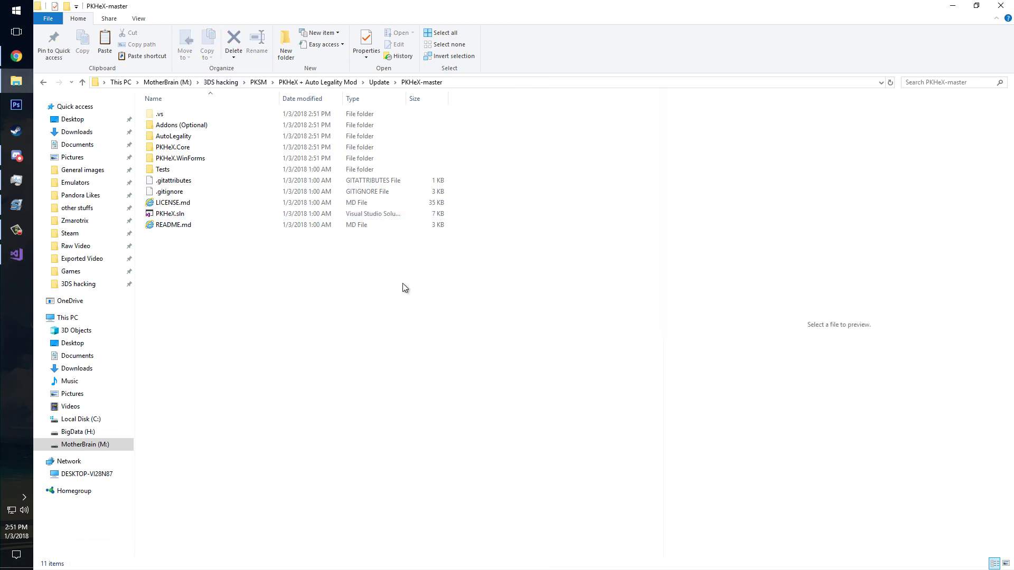
key("super+Left")
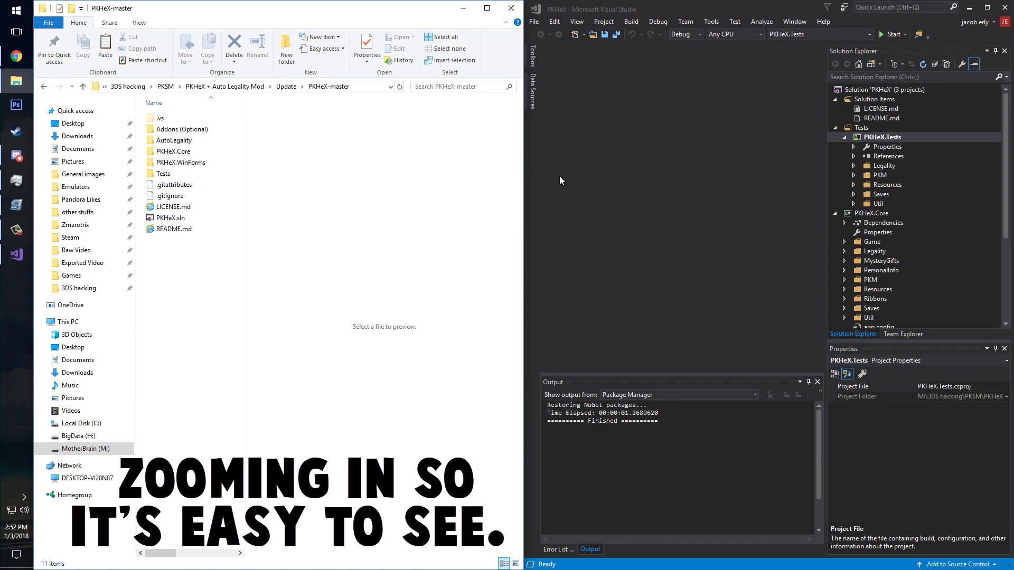
- Move the AutoLegality folder from PKHeX-master into the PKHeX.WinForms project of the solution
scroll(875, 144, "down", 4)
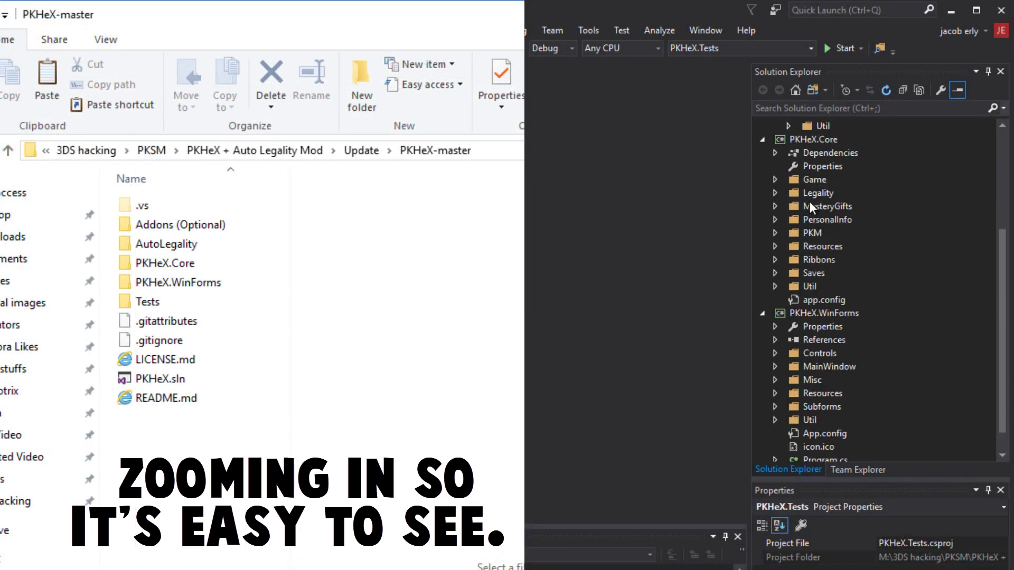
scroll(811, 206, "down", 1)
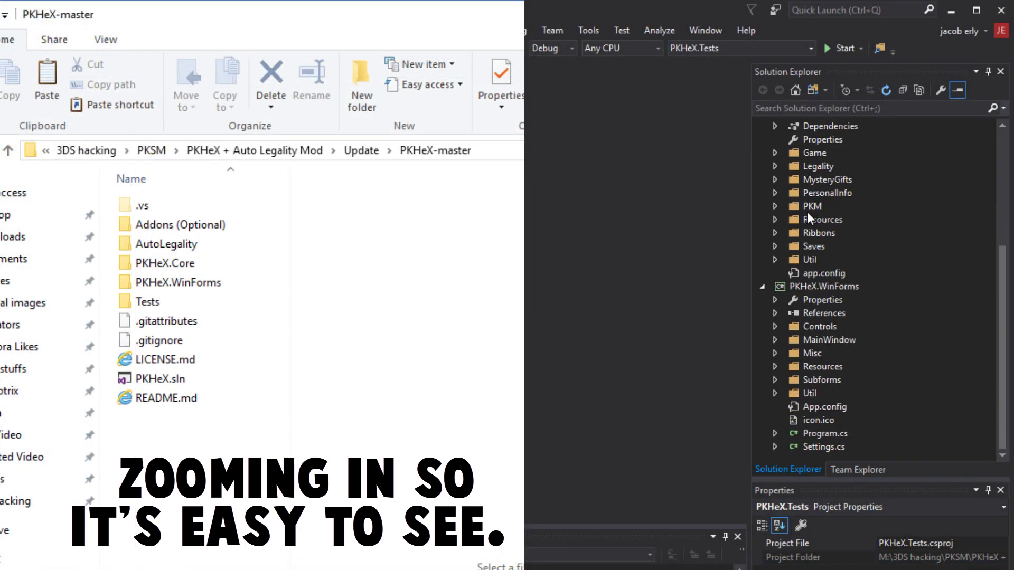
left_click(805, 285)
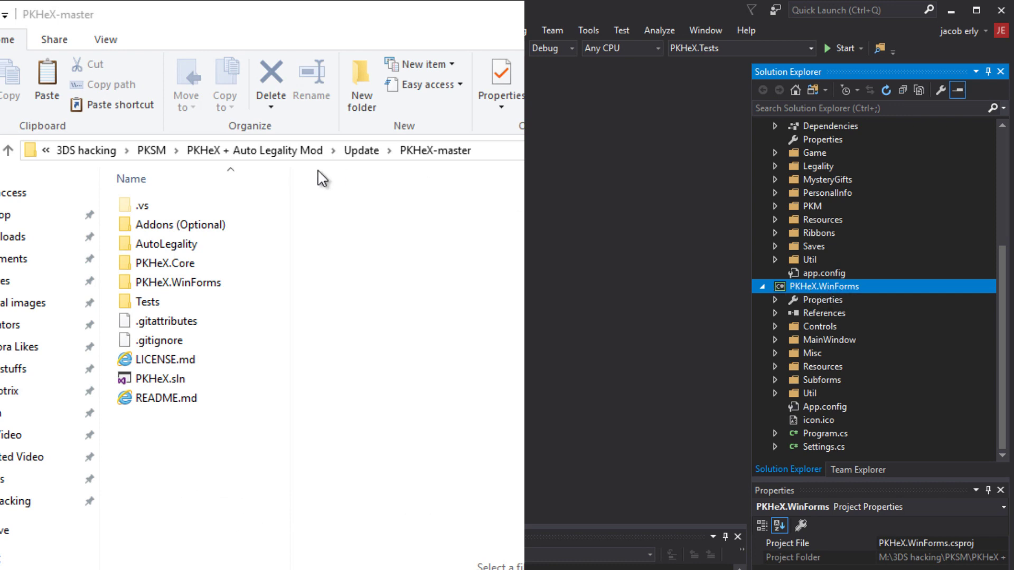
left_click(388, 263)
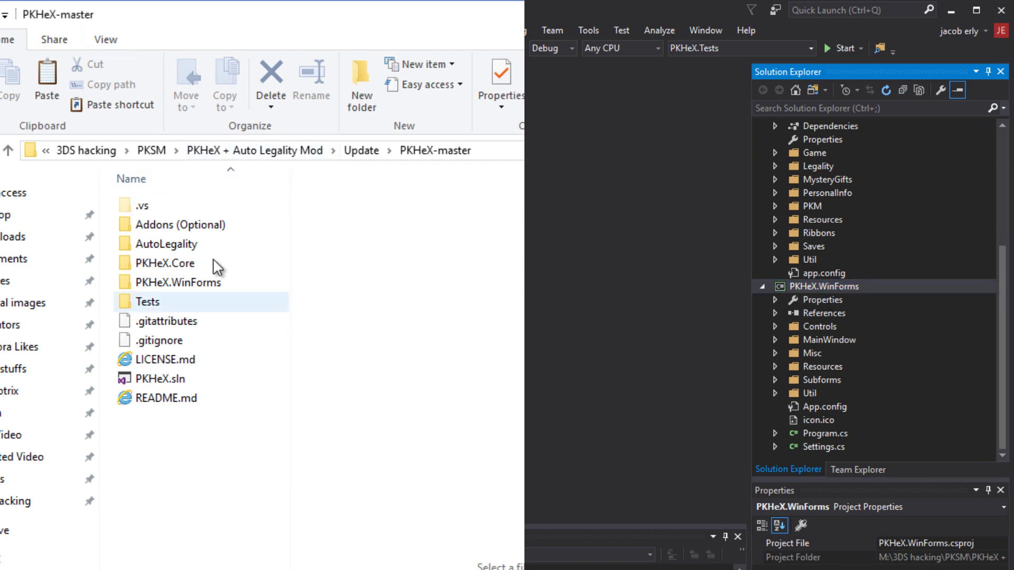
left_click_drag(160, 245, 814, 285)
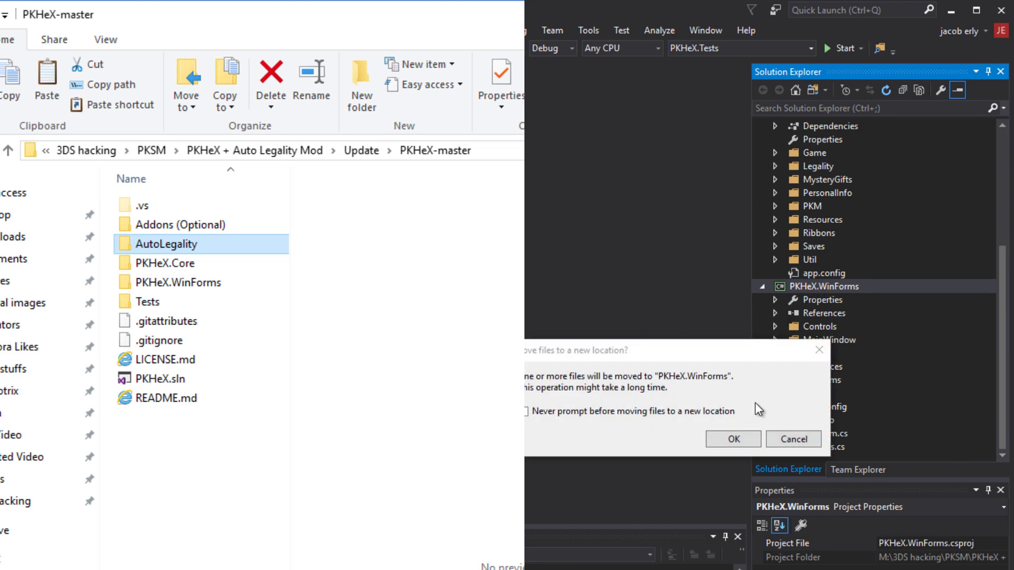
left_click(731, 443)
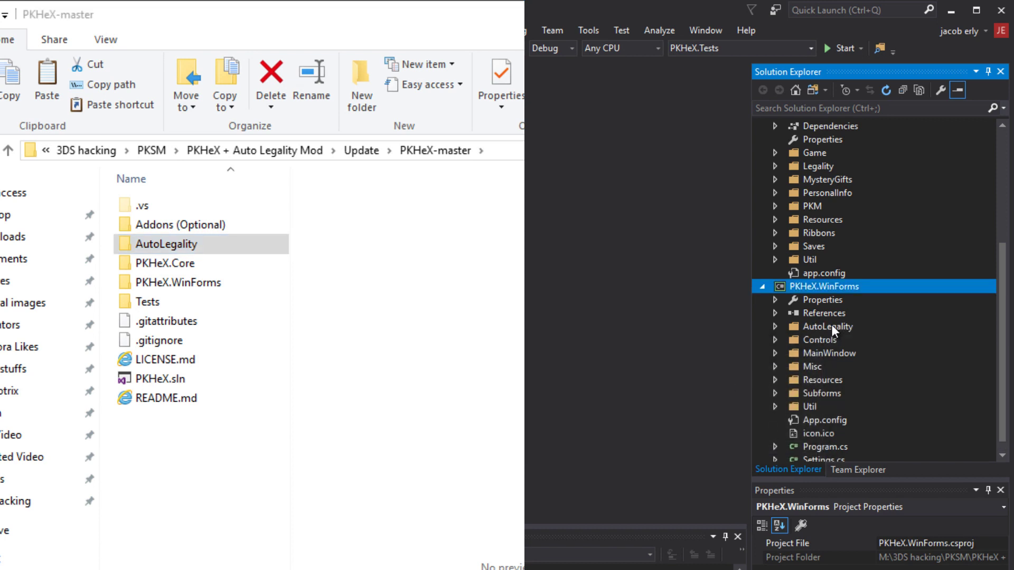
- Set the Build Action of evolutions.txt in AutoLegality's Resources/text folder to Embedded Resource
left_click(775, 327)
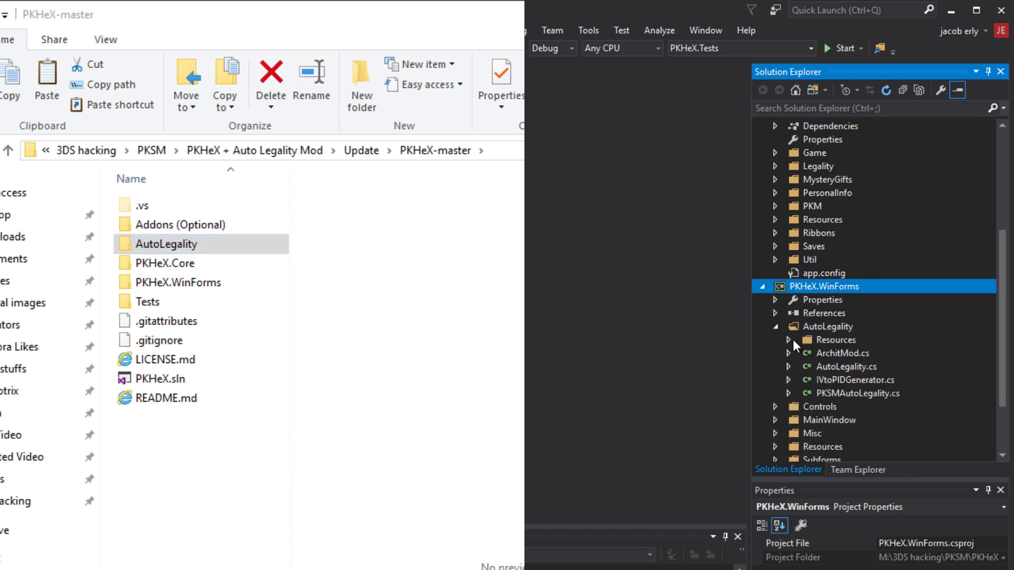
left_click(788, 339)
left_click(802, 366)
left_click(803, 353)
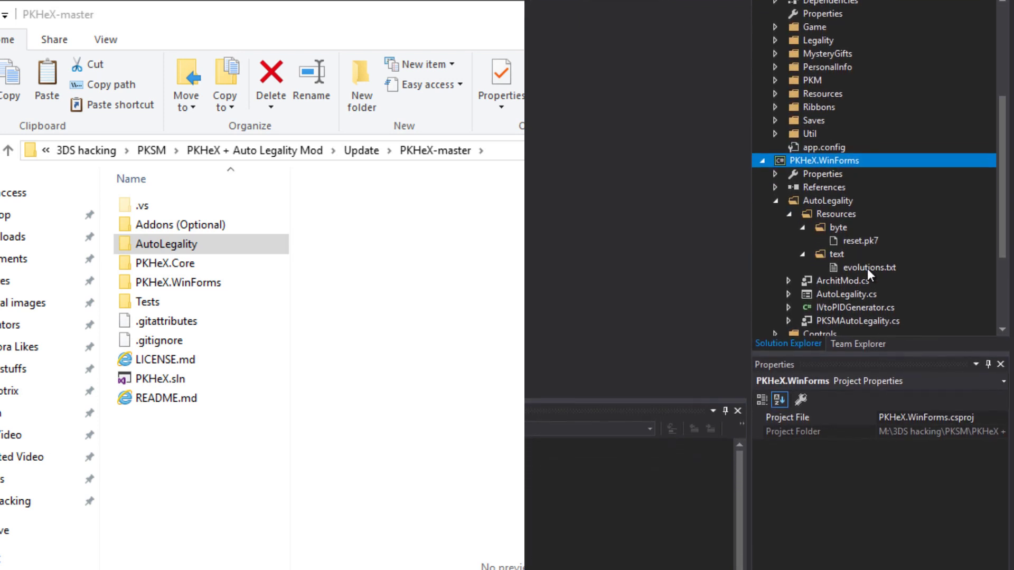
right_click(866, 298)
left_click(879, 218)
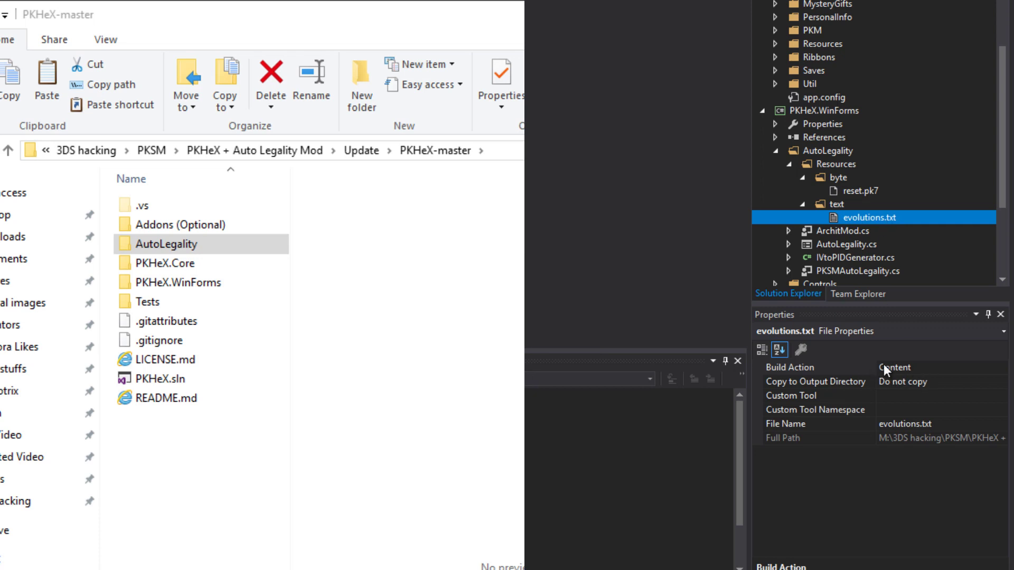
left_click(984, 369)
left_click(1000, 368)
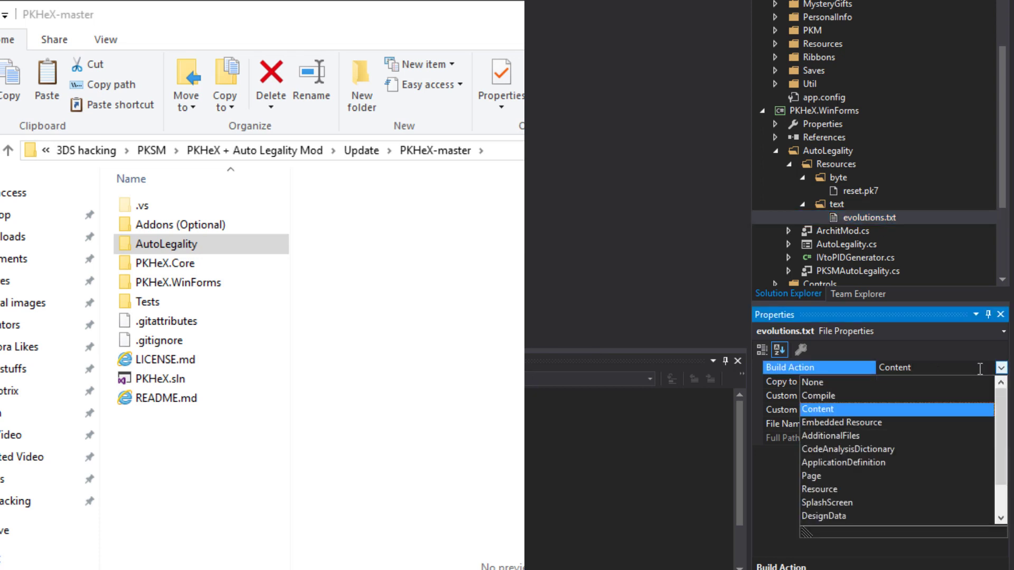
left_click(837, 422)
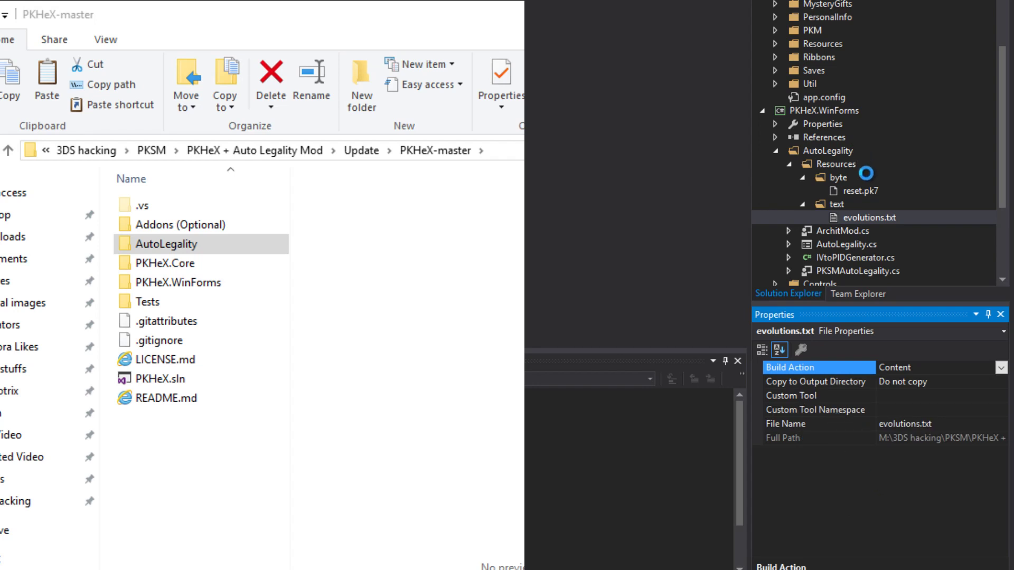
- Set the Build Action of reset.pk7 in AutoLegality's Resources/byte folder to Embedded Resource
left_click(857, 191)
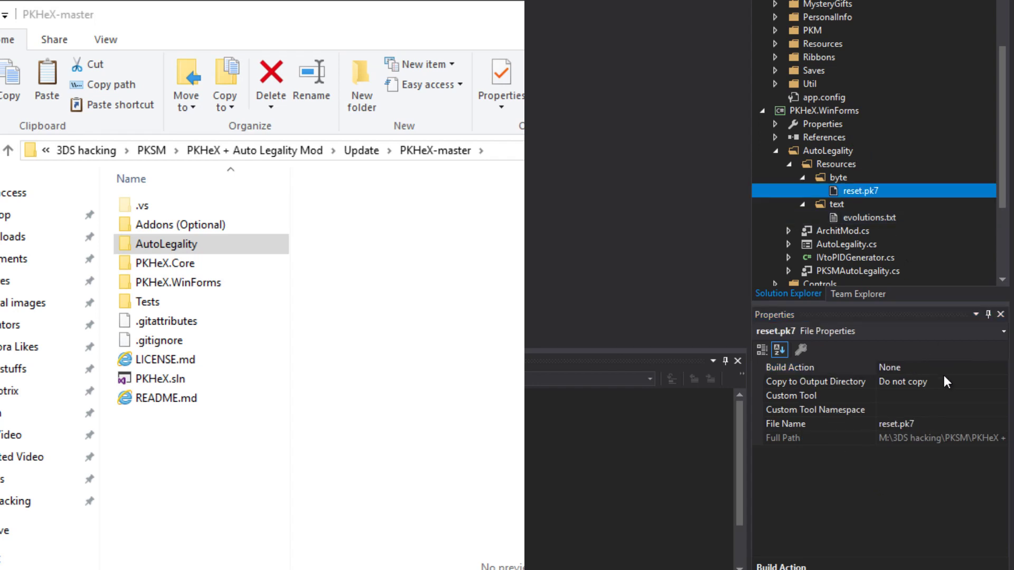
left_click(986, 369)
left_click(1001, 368)
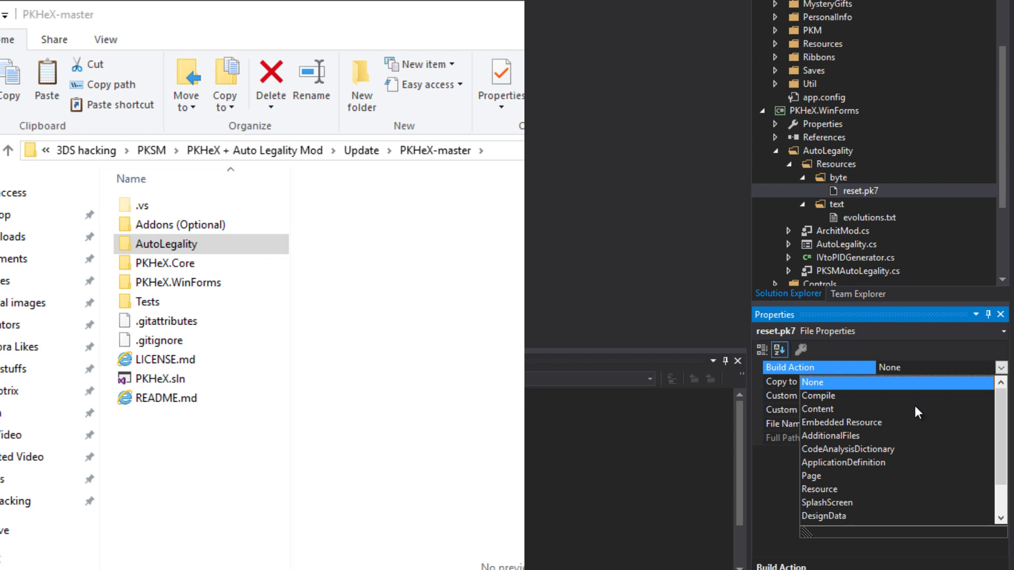
left_click(853, 422)
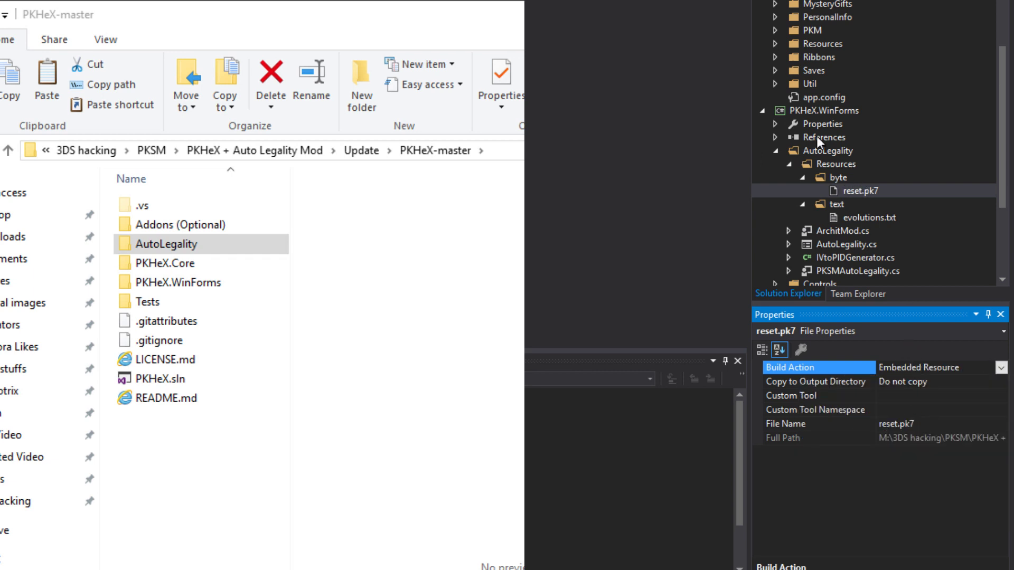
- Collapse the AutoLegality folder and open Main.Designer.cs from the MainWindow folder of PKHeX.WinForms
left_click(776, 151)
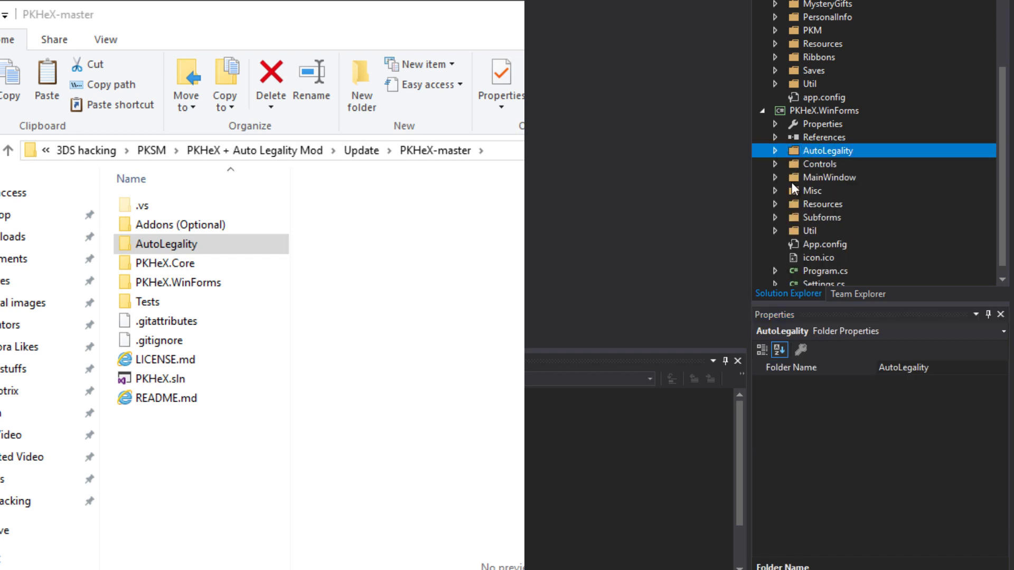
scroll(850, 154, "down", 1)
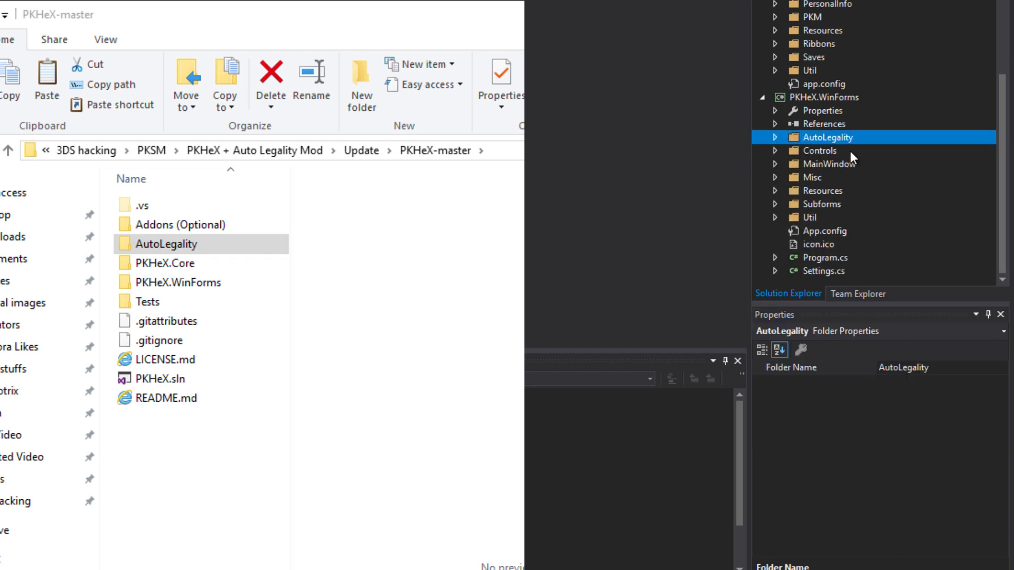
left_click(774, 165)
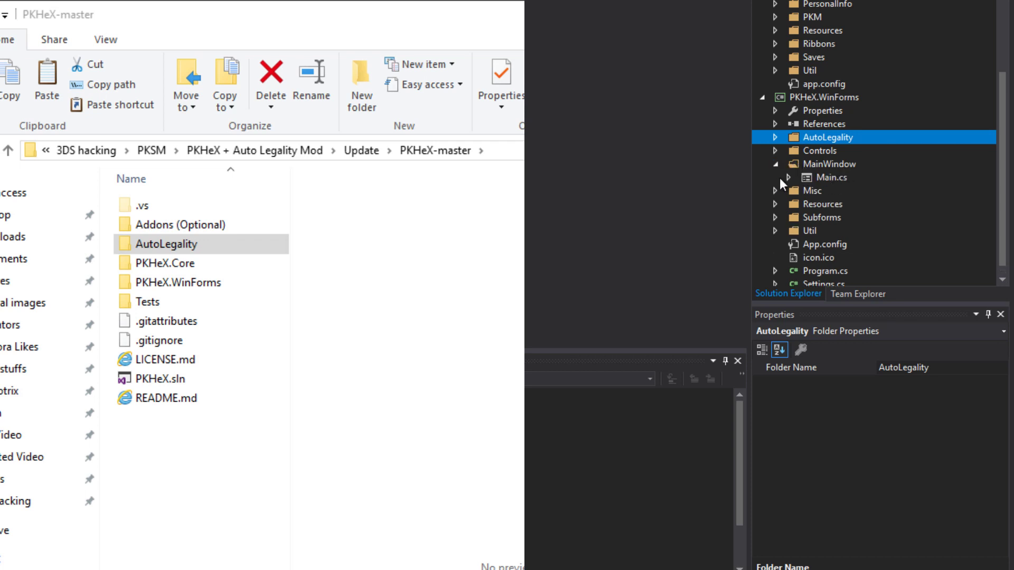
left_click(788, 178)
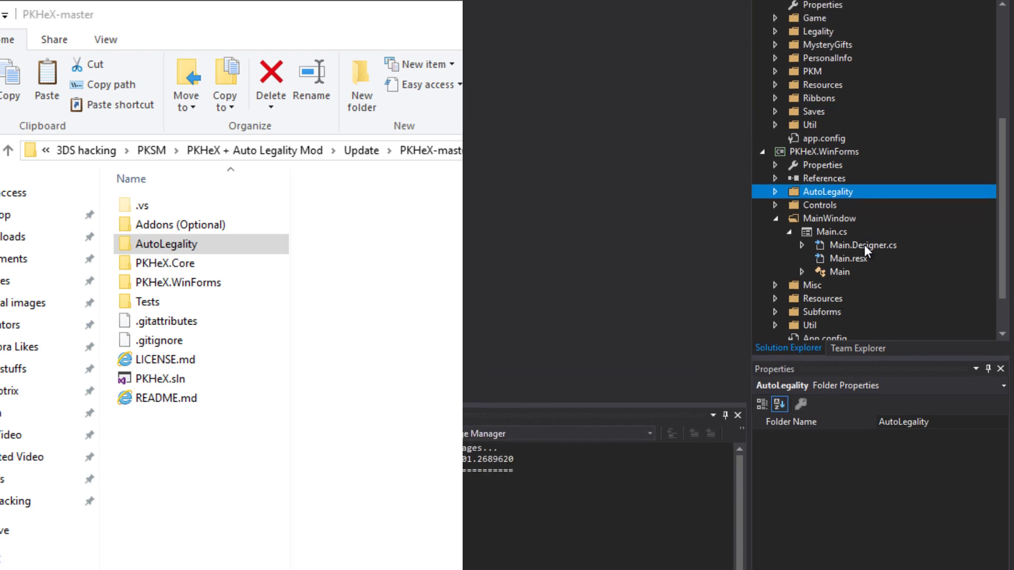
double_click(864, 190)
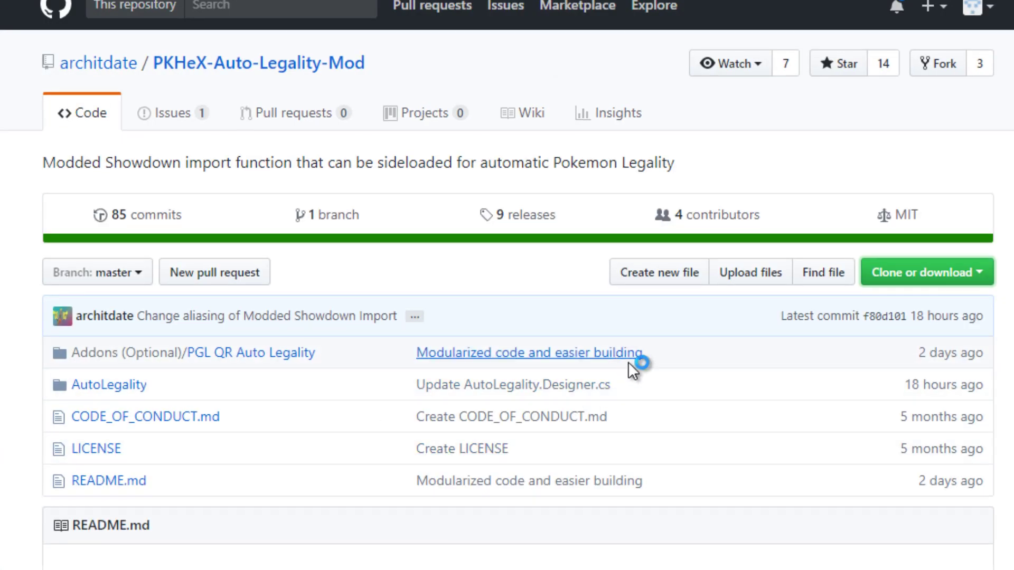
- Read the mod README's build instructions about the code line to find in Main.Designer.cs
scroll(628, 362, "down", 10)
scroll(619, 368, "down", 9)
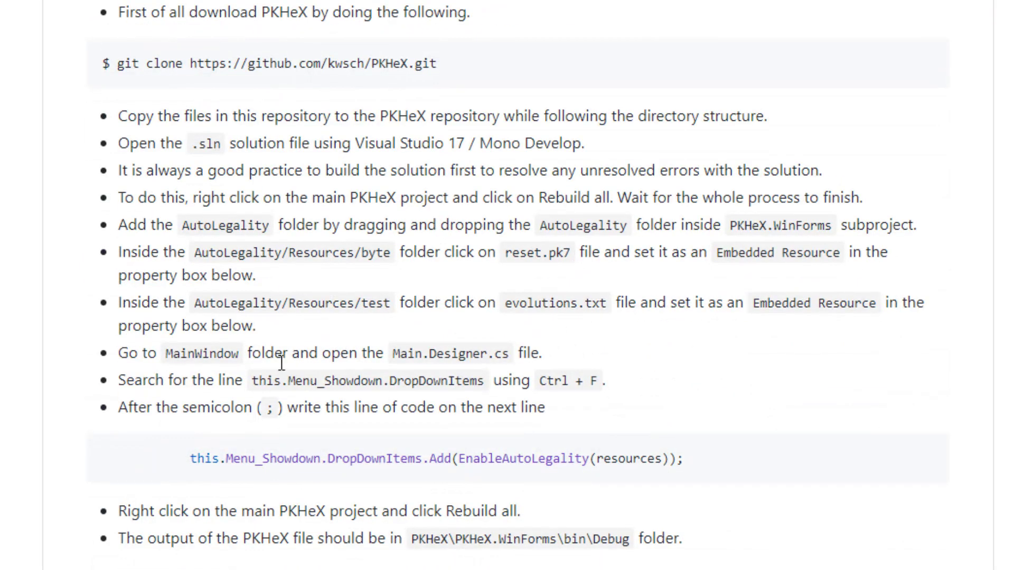
left_click_drag(542, 355, 117, 377)
left_click(250, 377)
left_click_drag(251, 378, 478, 379)
left_click(426, 379)
- Switch to Visual Studio and find this.Menu_Showdown.DropDownItems in Main.Designer.cs
key("alt+Tab")
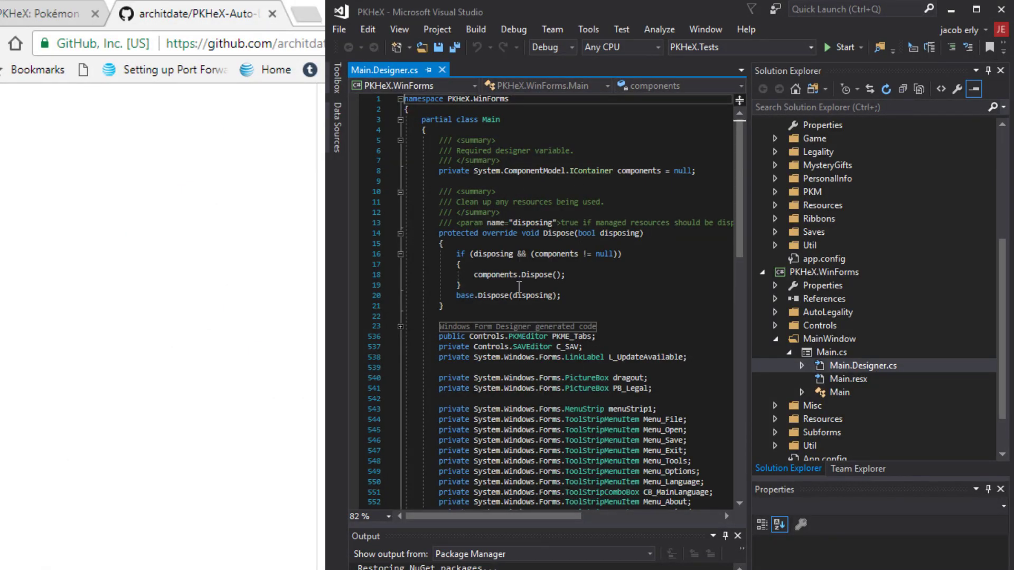
left_click(605, 324)
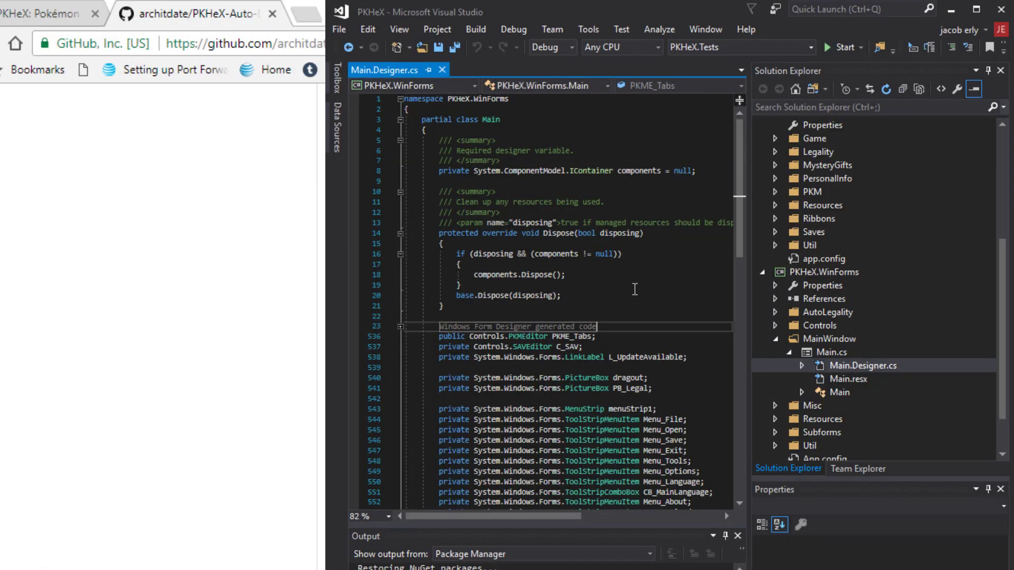
key("ctrl+f")
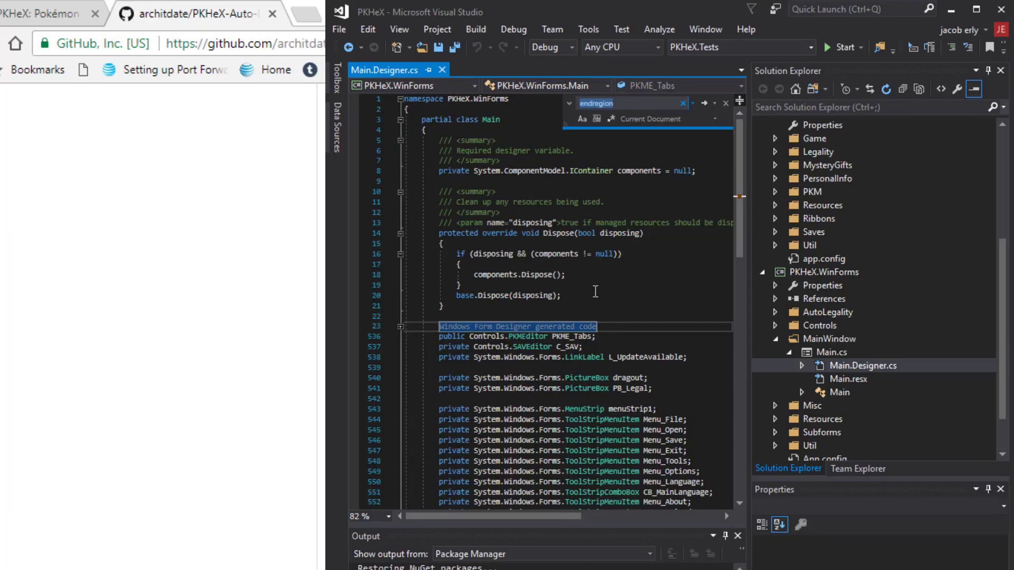
key("Return")
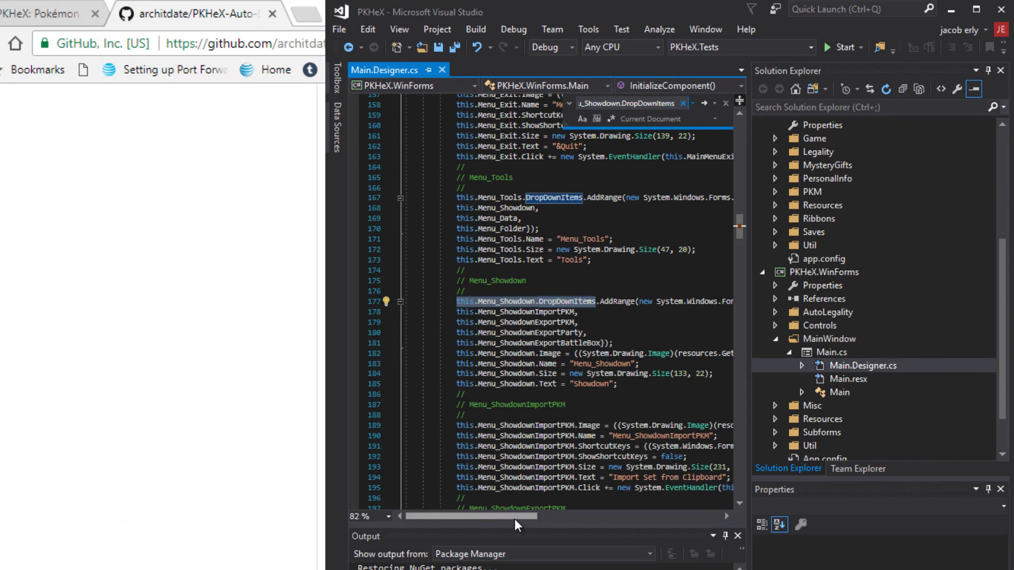
- Copy this.Menu_Showdown.DropDownItems.Add(EnableAutoLegality(resources)); from the README onto a new line after the Menu_Showdown AddRange statement in Main.Designer.cs
mouse_move(515, 518)
left_mouse_down()
mouse_move(547, 518)
mouse_move(520, 517)
left_mouse_up()
left_click(608, 342)
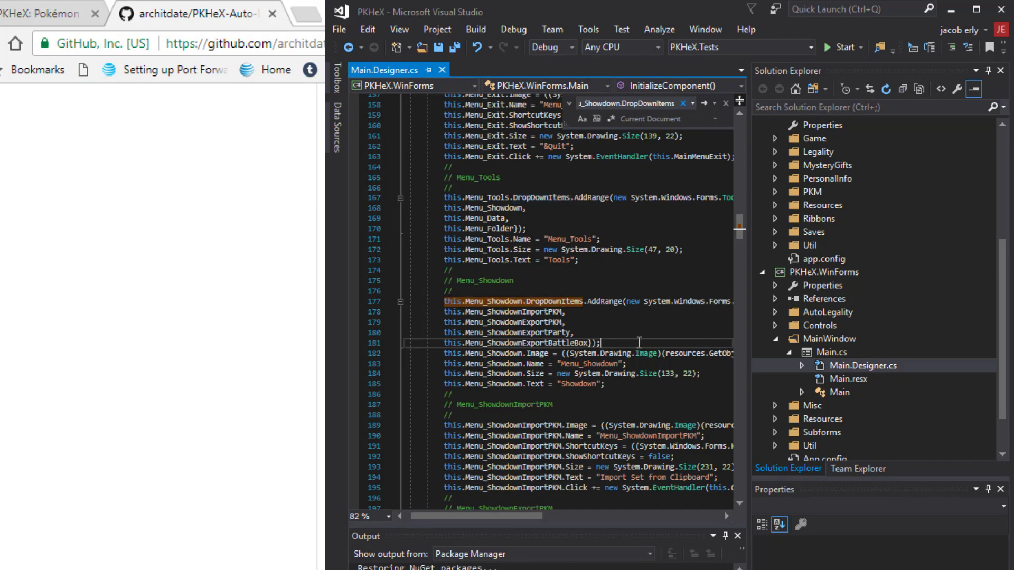
key("Return")
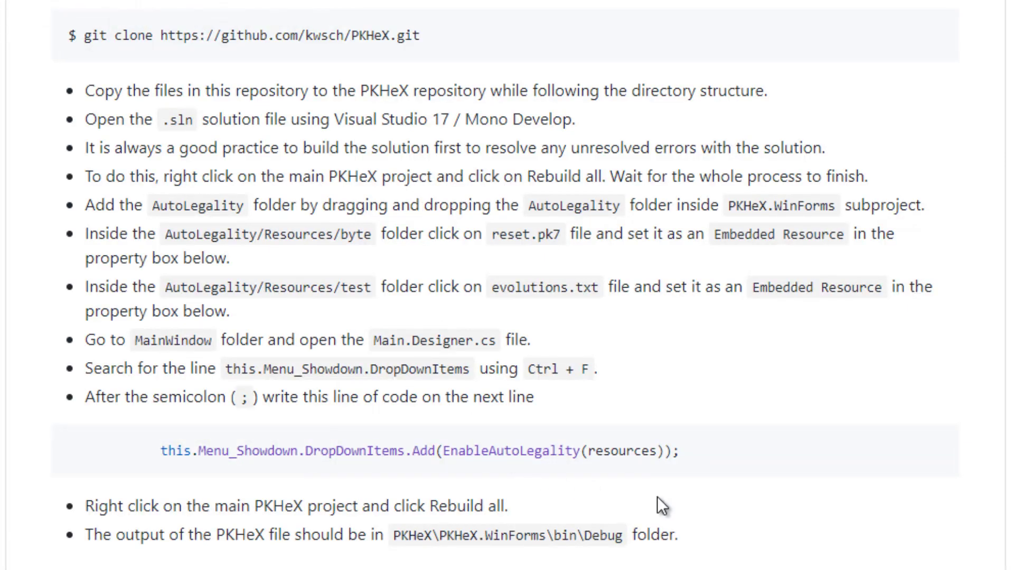
mouse_move(694, 454)
left_mouse_down()
mouse_move(344, 480)
mouse_move(167, 438)
mouse_move(579, 419)
mouse_move(681, 453)
left_mouse_up()
key("ctrl+c")
right_click(211, 454)
left_click(166, 450)
right_click(664, 455)
left_click(678, 472)
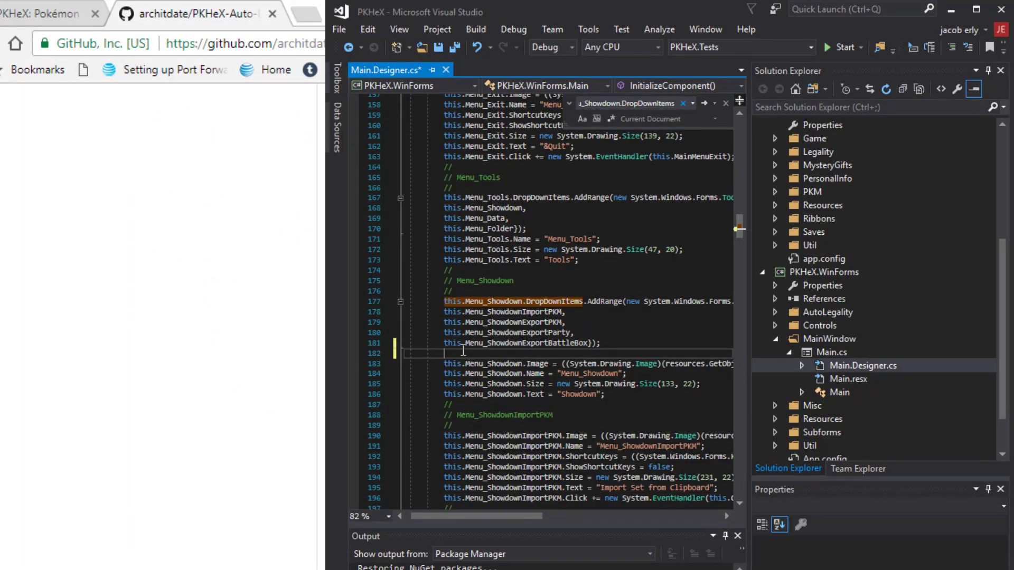
key("ctrl+v")
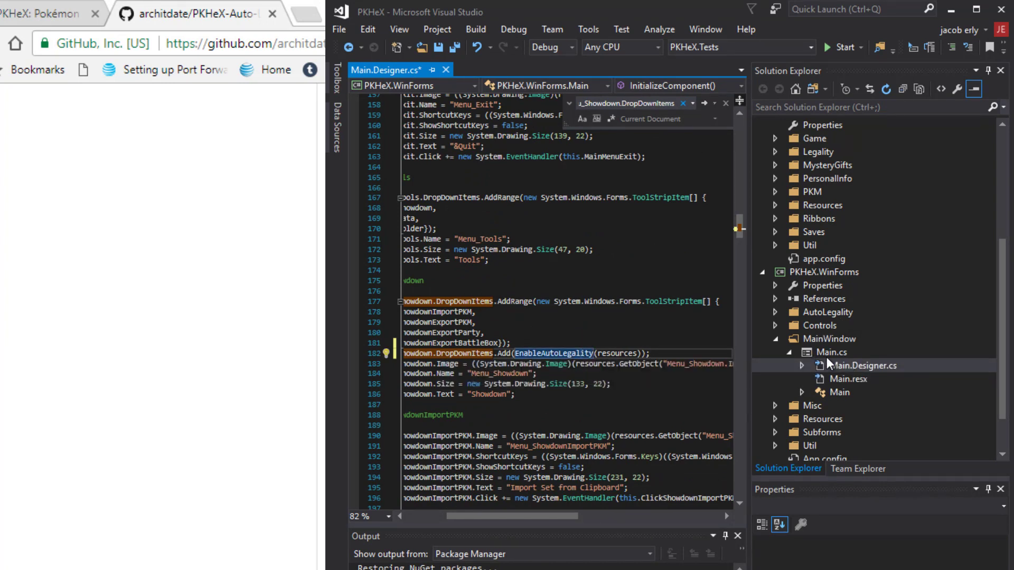
- Rebuild the whole PKHeX solution and check the build result in the output log
scroll(829, 362, "up", 5)
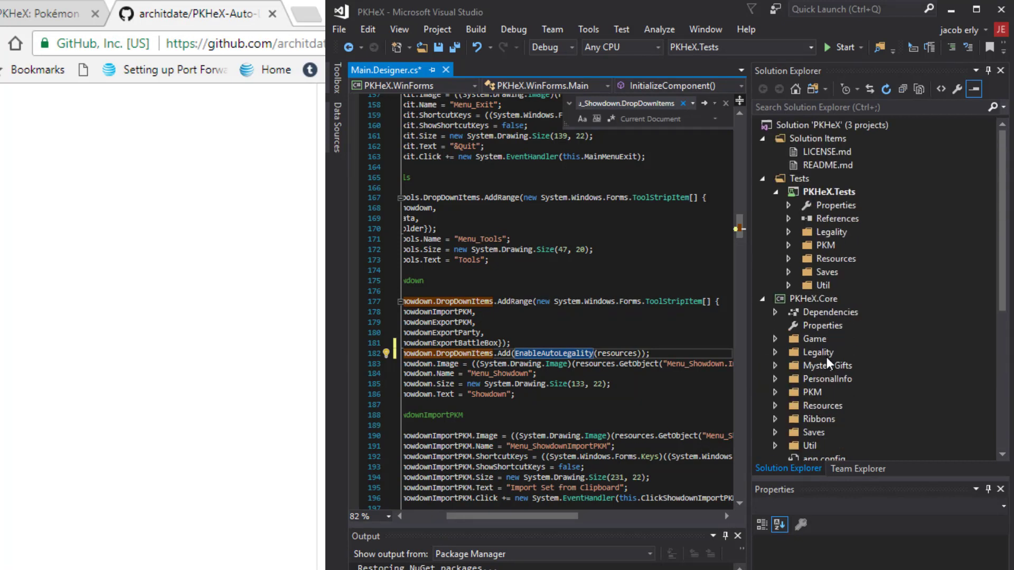
right_click(773, 126)
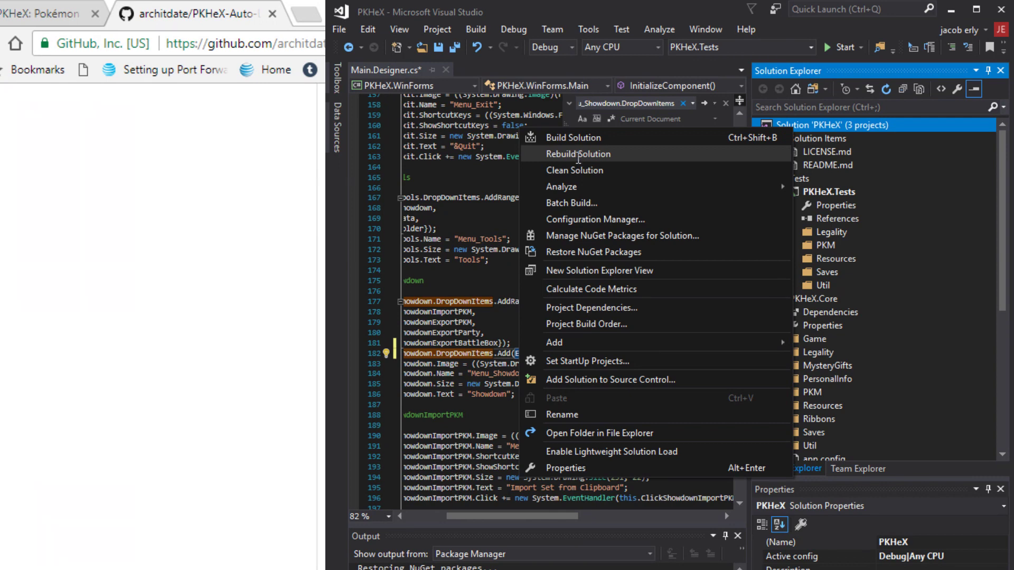
left_click(578, 159)
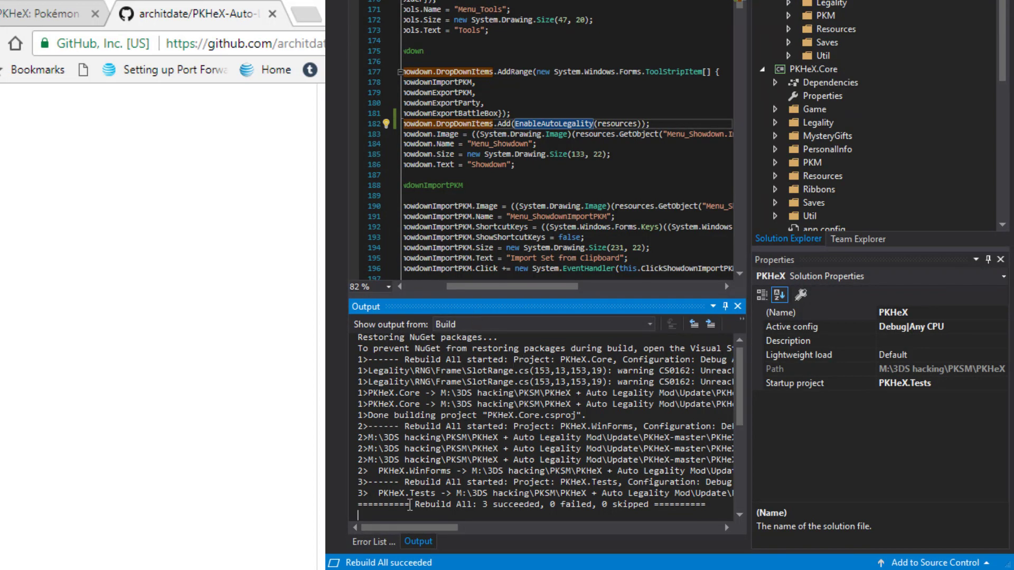
left_click_drag(420, 505, 619, 505)
left_click(618, 504)
- Switch to File Explorer and open the PKHeX.WinForms\bin\Debug folder inside PKHeX-master
key("alt+Tab")
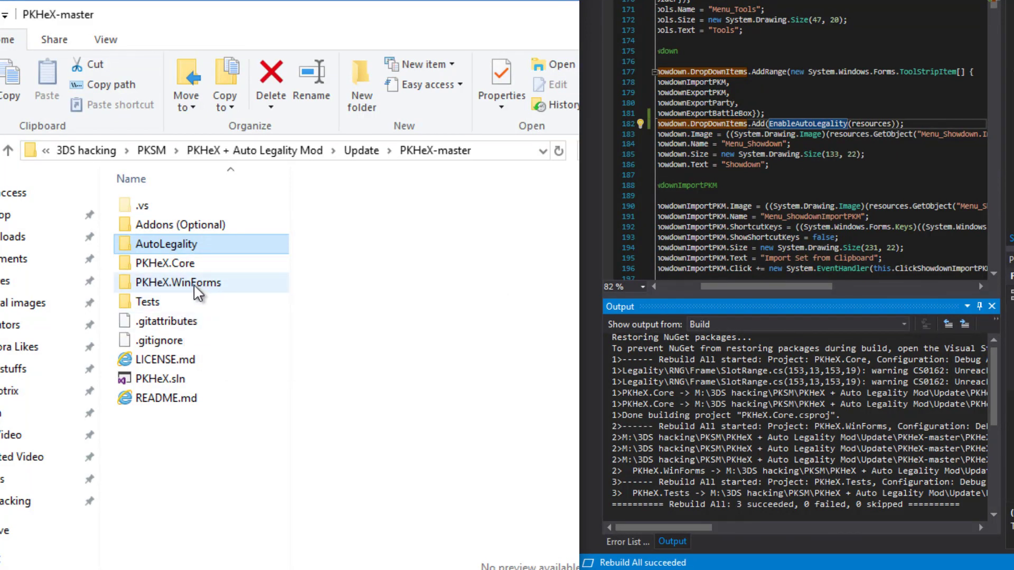
left_click(182, 290)
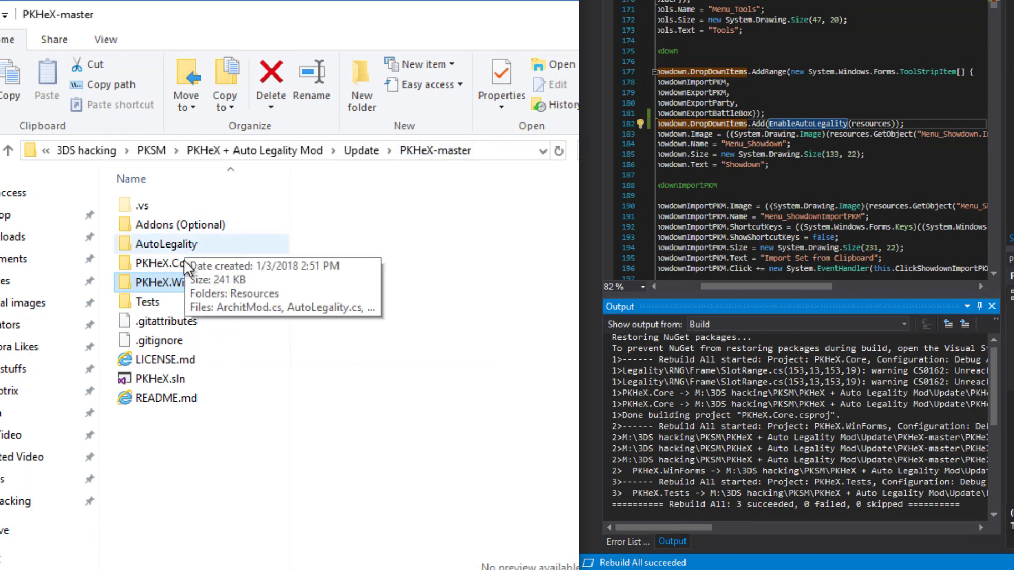
double_click(174, 282)
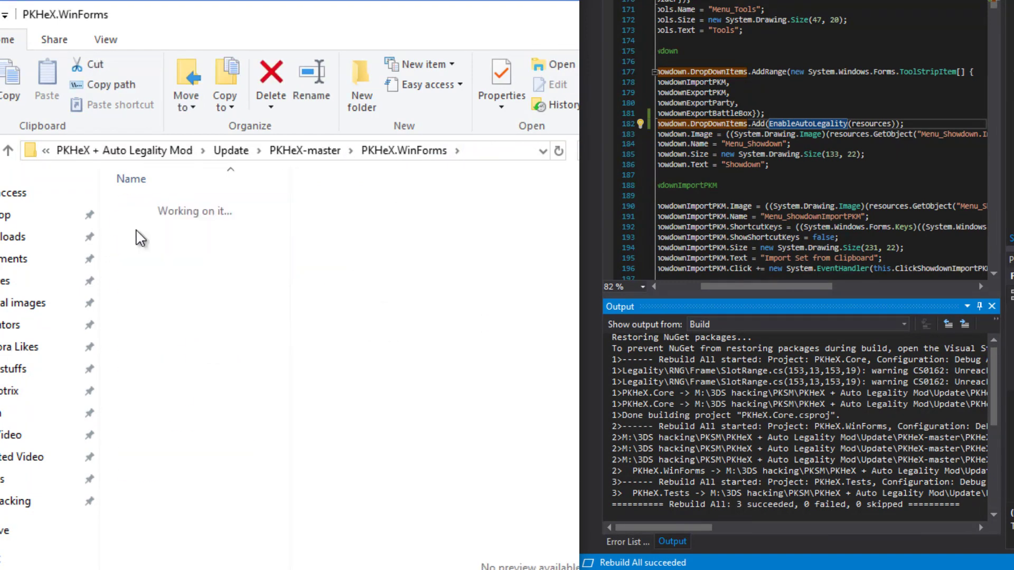
double_click(155, 209)
double_click(158, 213)
left_click_drag(187, 372, 174, 222)
left_click(211, 373)
key("ctrl+a")
left_click(206, 364)
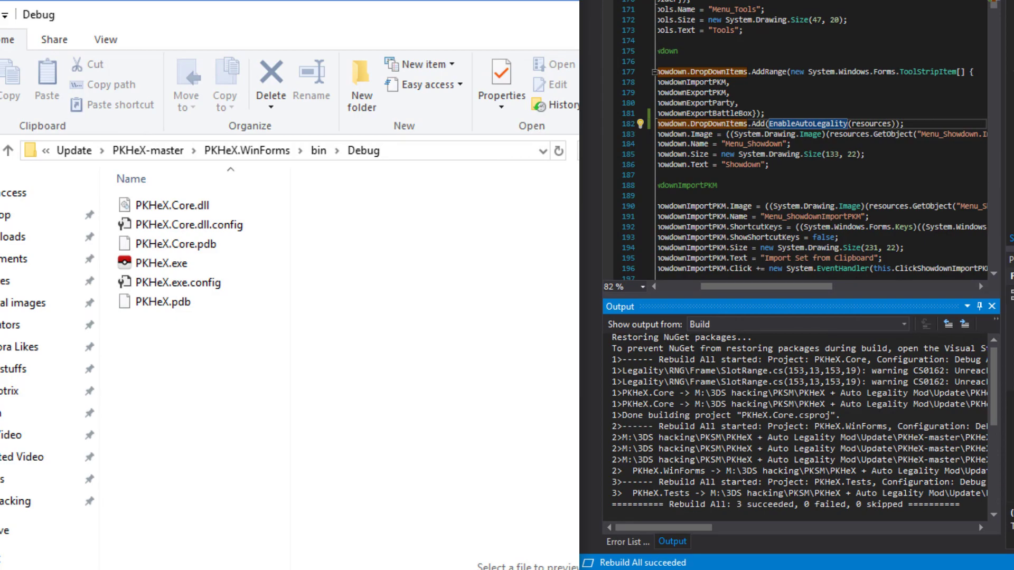
- Switch to the browser and copy the sample trainerdata.txt block from the README's custom TID, SID, OT section
key("alt+Tab")
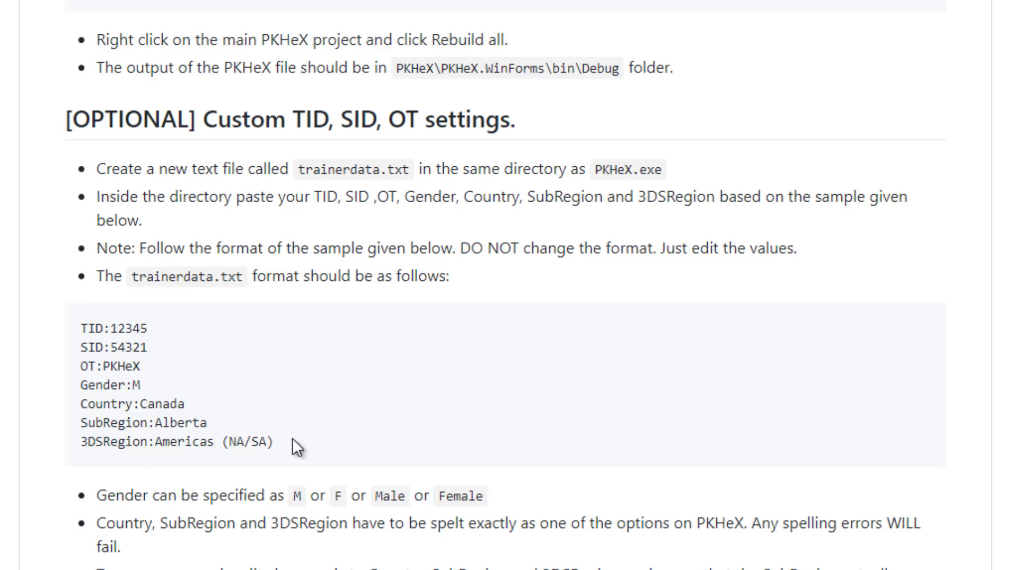
left_click_drag(292, 439, 81, 328)
right_click(132, 335)
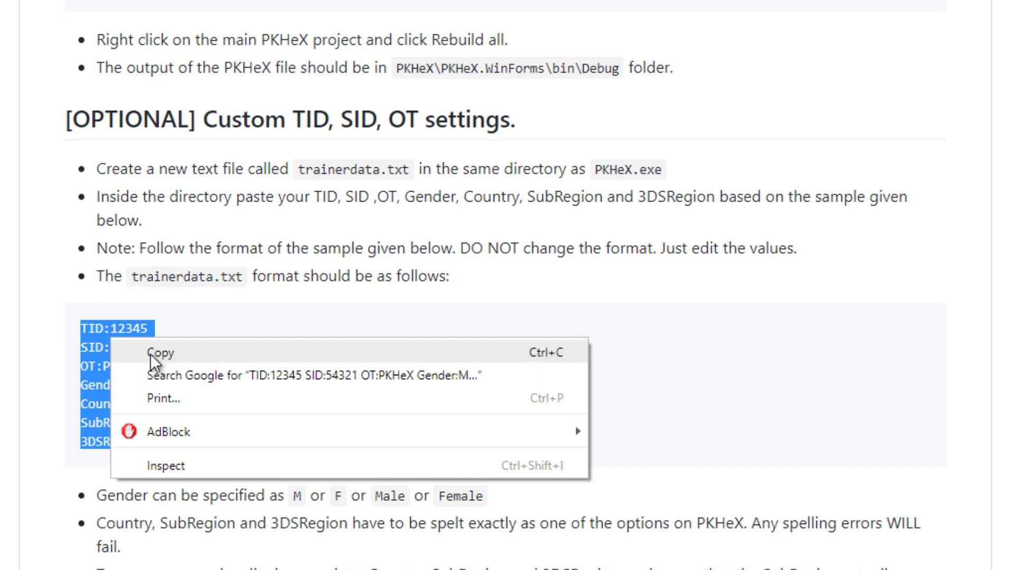
left_click(143, 354)
left_click(141, 373)
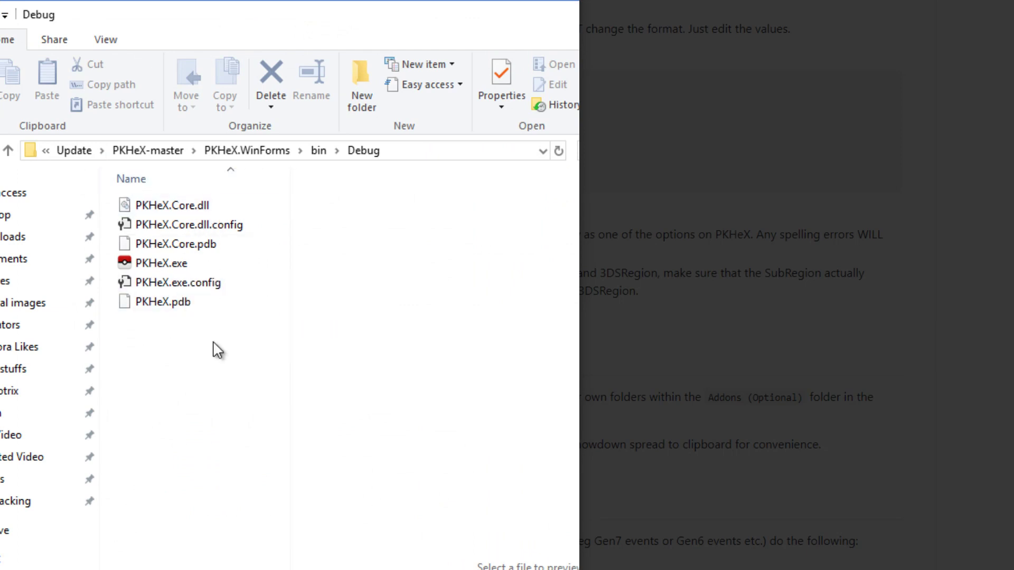
- Create a new text file named trainerdata.txt in the Debug folder next to PKHeX.exe
right_click(156, 402)
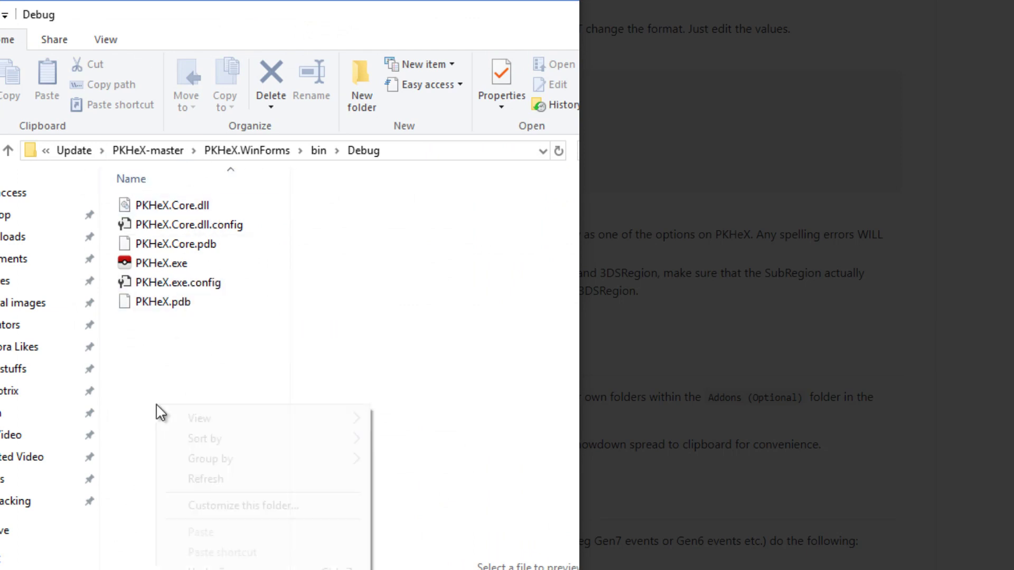
left_click(196, 376)
right_click(264, 270)
left_click(221, 349)
right_click(220, 345)
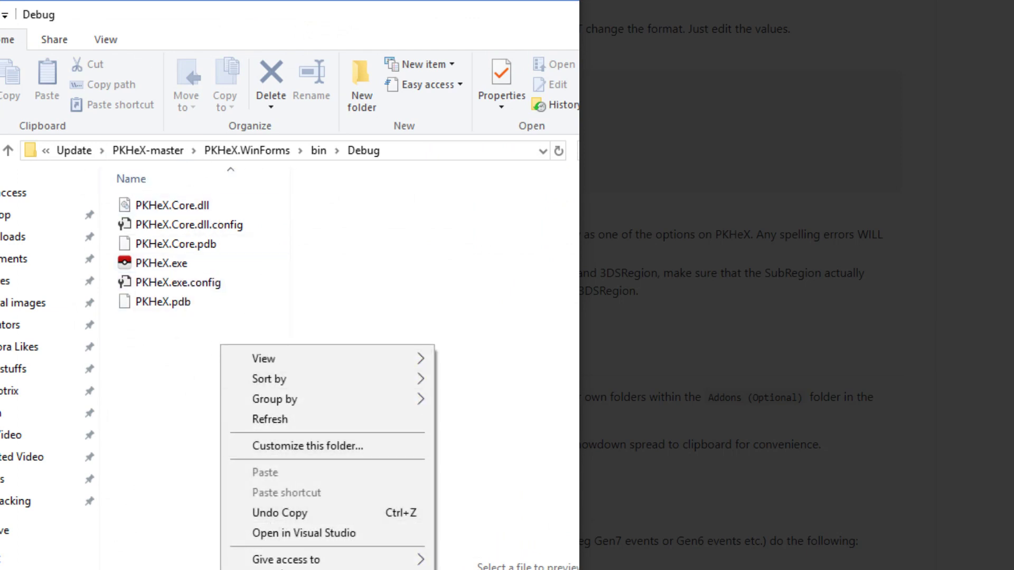
left_click(476, 568)
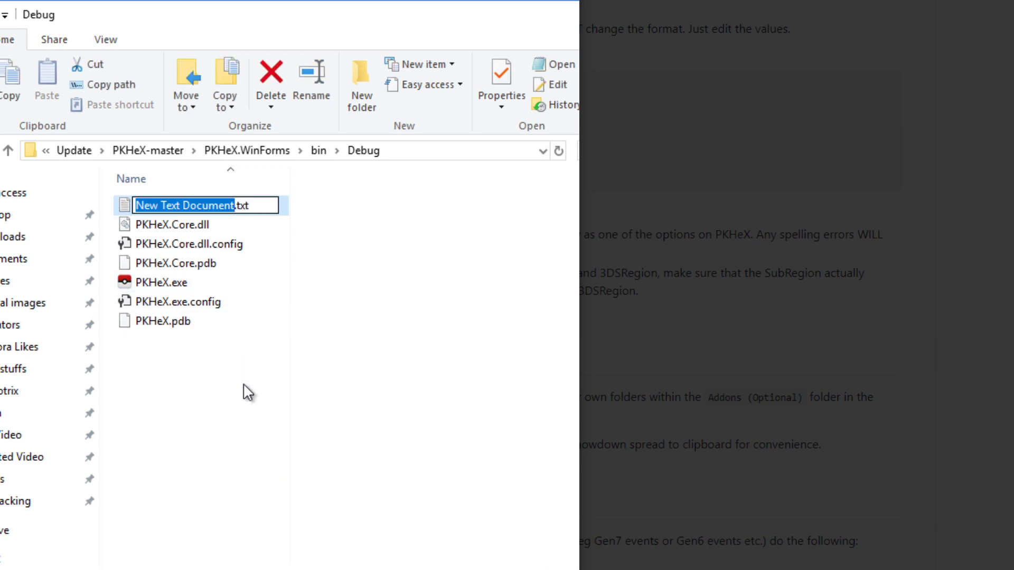
type("trainerdata")
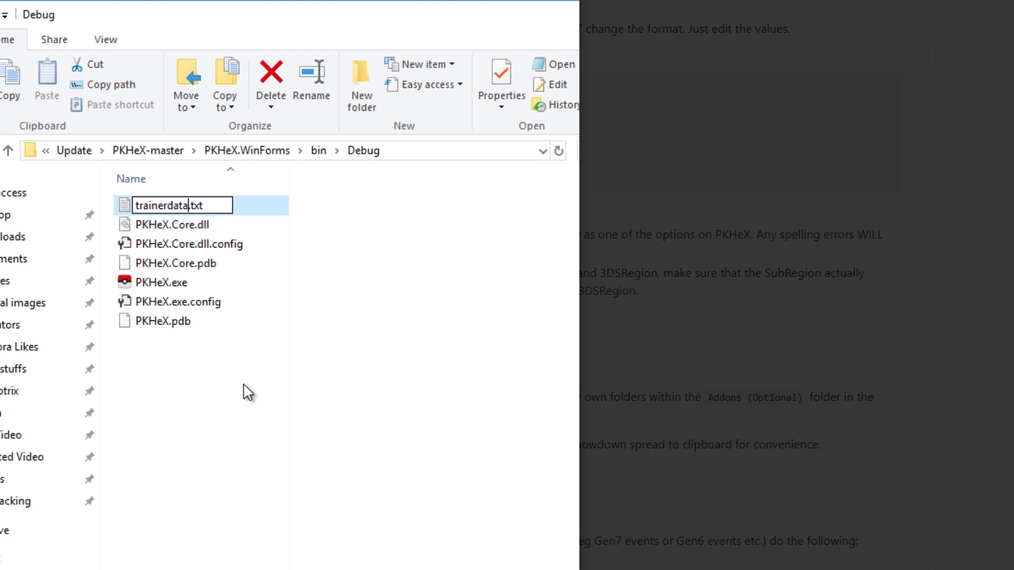
key("Return")
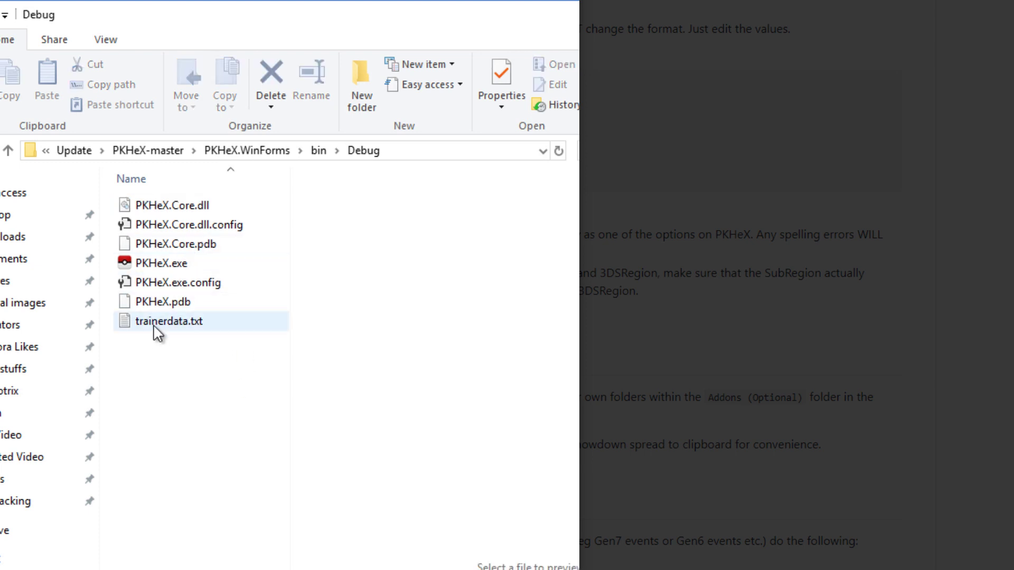
- Open trainerdata.txt, paste the copied sample trainer data, and narrow and move the Notepad window beside the file list
double_click(153, 324)
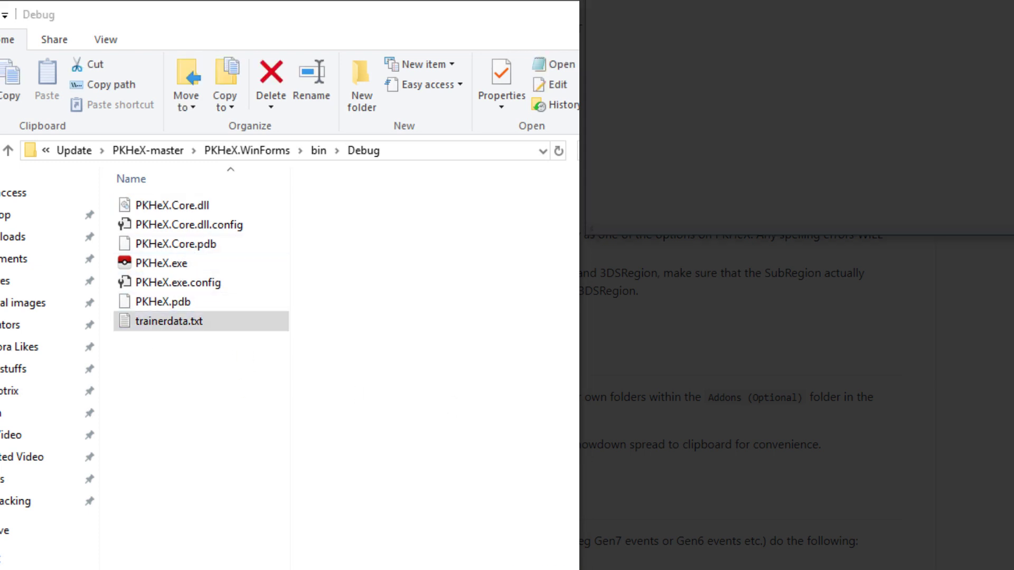
right_click(464, 464)
left_click(392, 477)
right_click(364, 467)
left_click(422, 545)
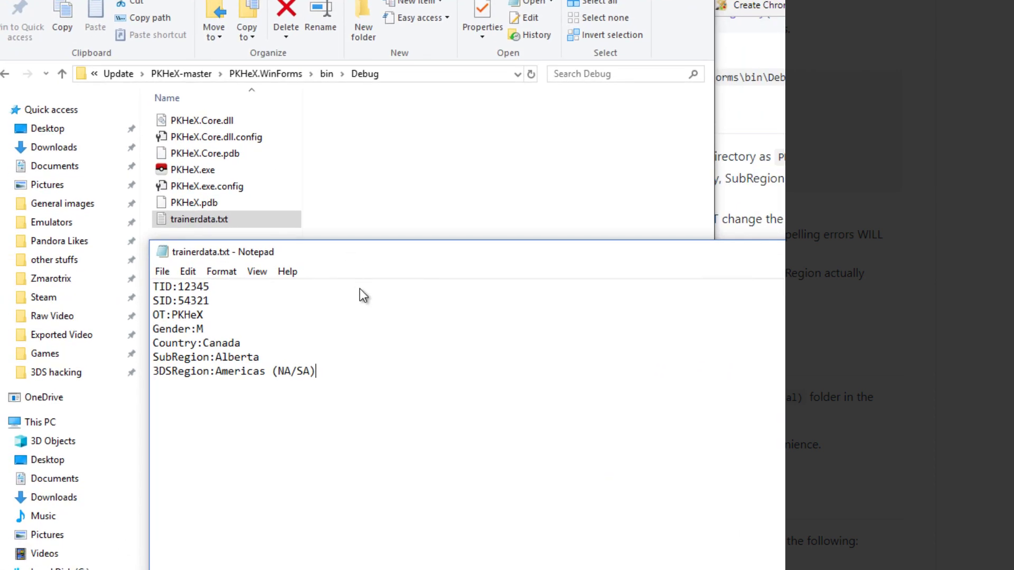
left_click_drag(349, 250, 363, 325)
left_click_drag(785, 406, 378, 426)
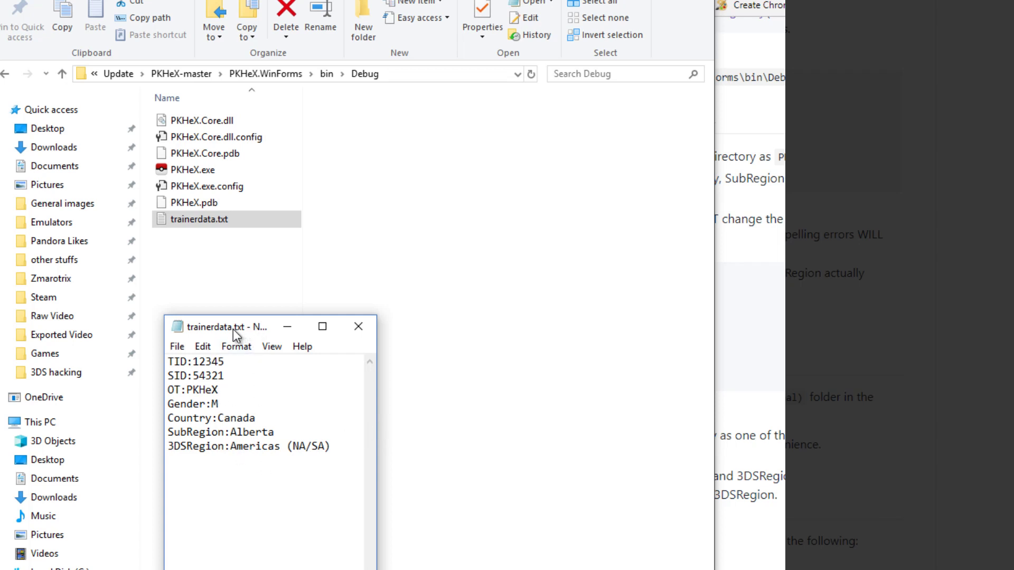
left_click_drag(233, 329, 393, 114)
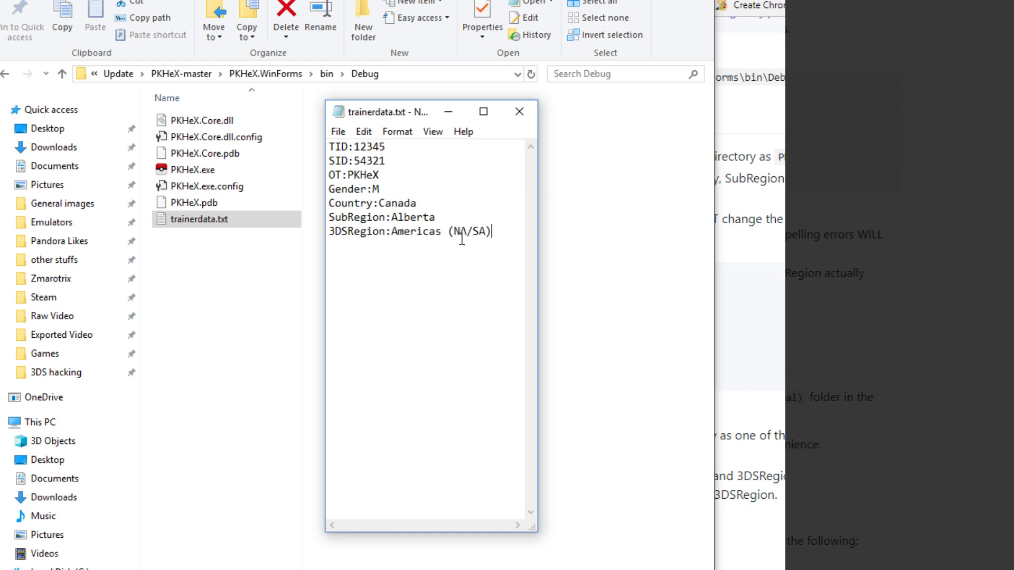
left_click_drag(413, 206, 379, 205)
type("TexaS")
left_click_drag(435, 217, 392, 218)
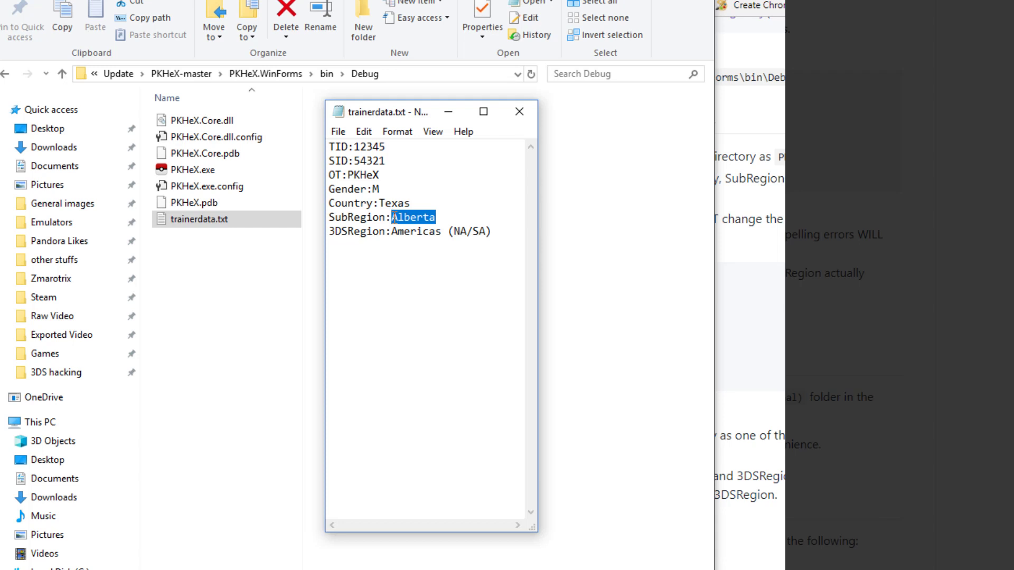
- Set the Country value in trainerdata.txt to United States
left_click_drag(411, 204, 381, 205)
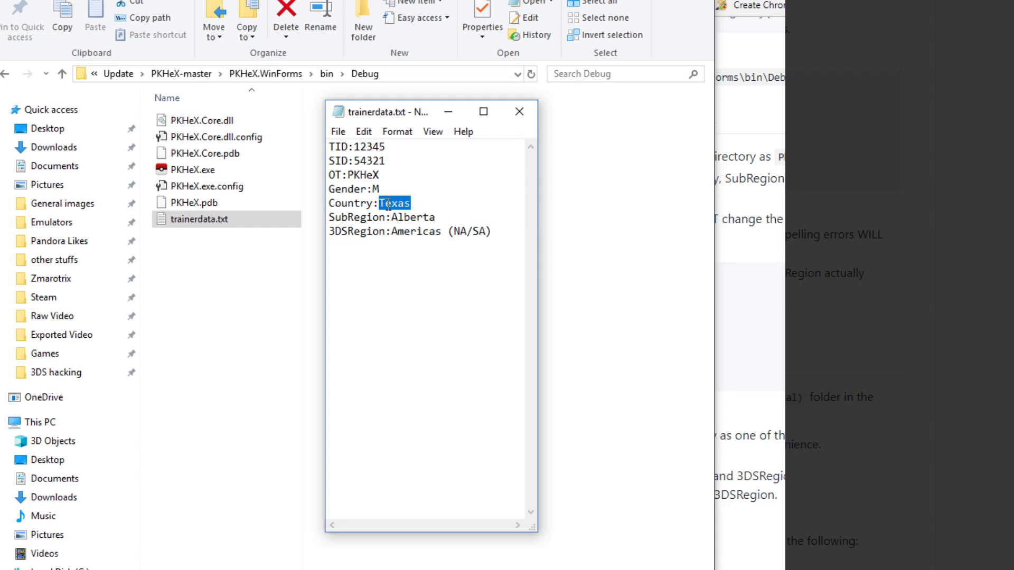
type("United S")
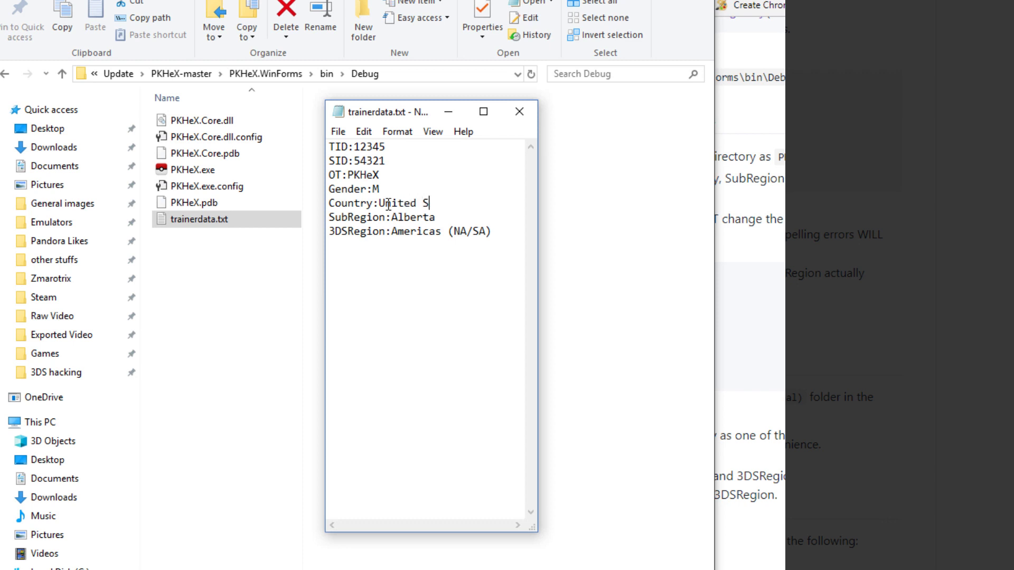
type("tates")
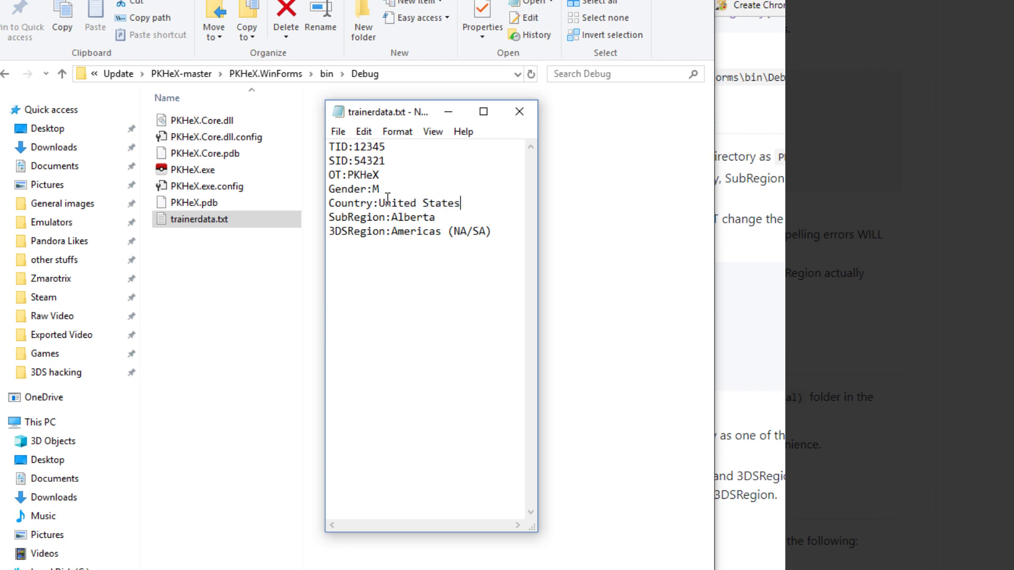
- Launch PKHeX.exe, move its window over the file list, and choose Americas (NA/SA) as the 3DS Region reference
double_click(178, 171)
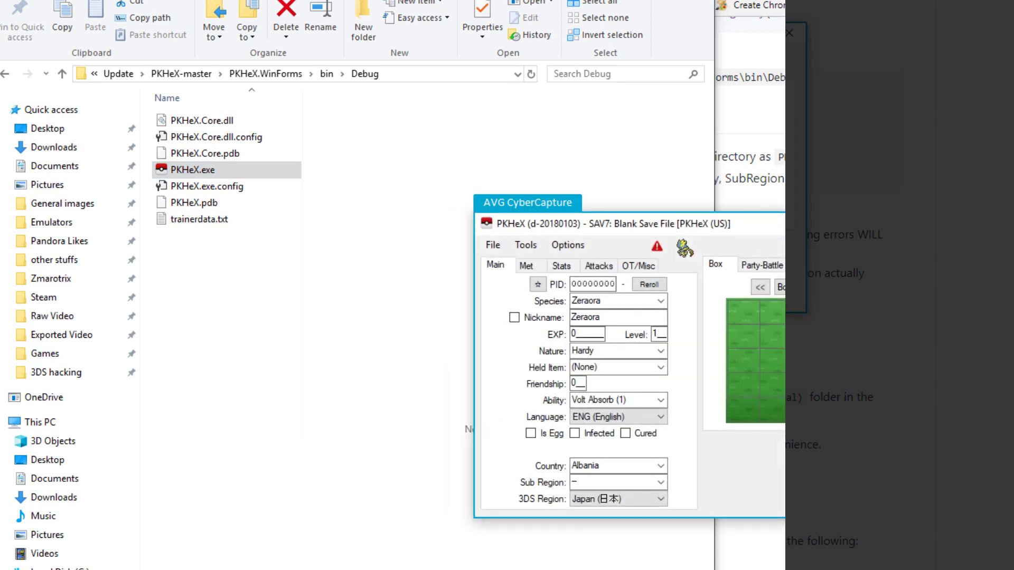
left_click_drag(799, 223, 459, 269)
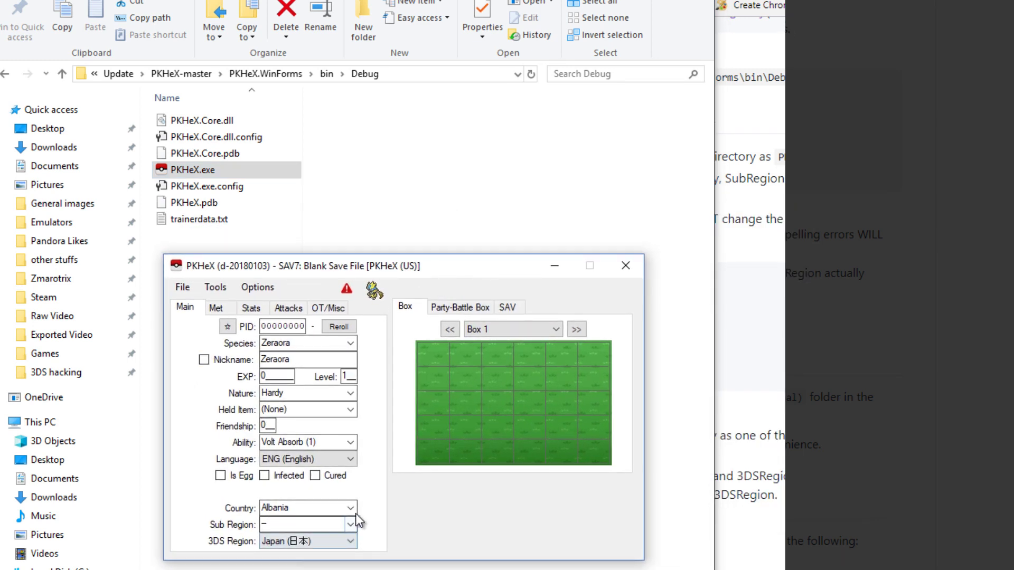
left_click(357, 508)
left_click(357, 510)
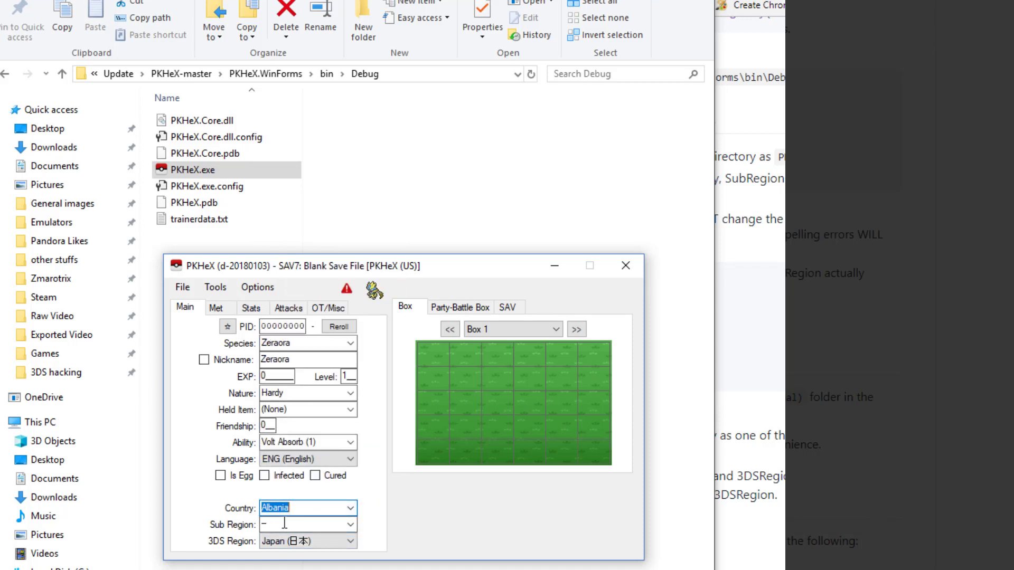
left_click(338, 541)
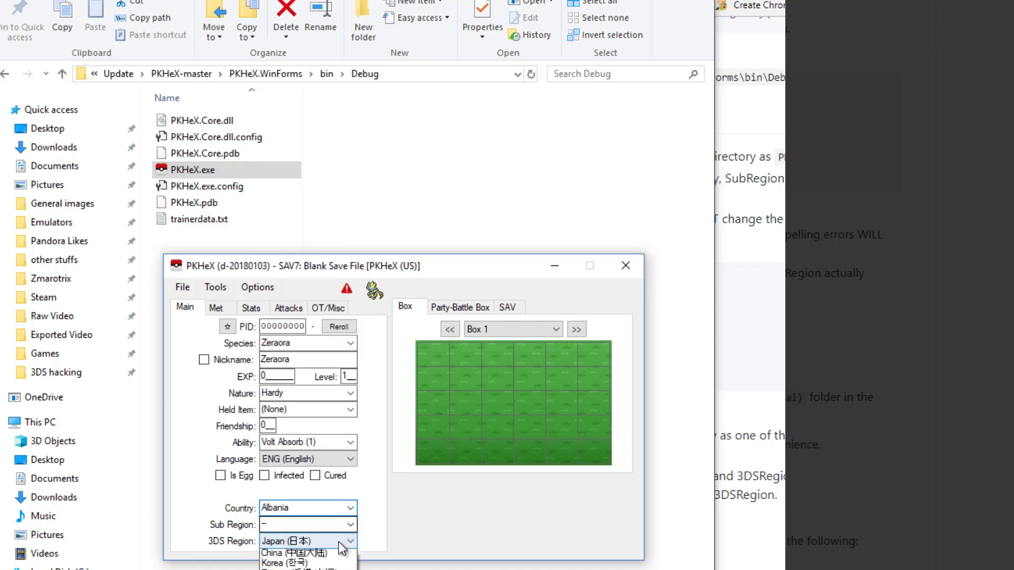
left_click(300, 564)
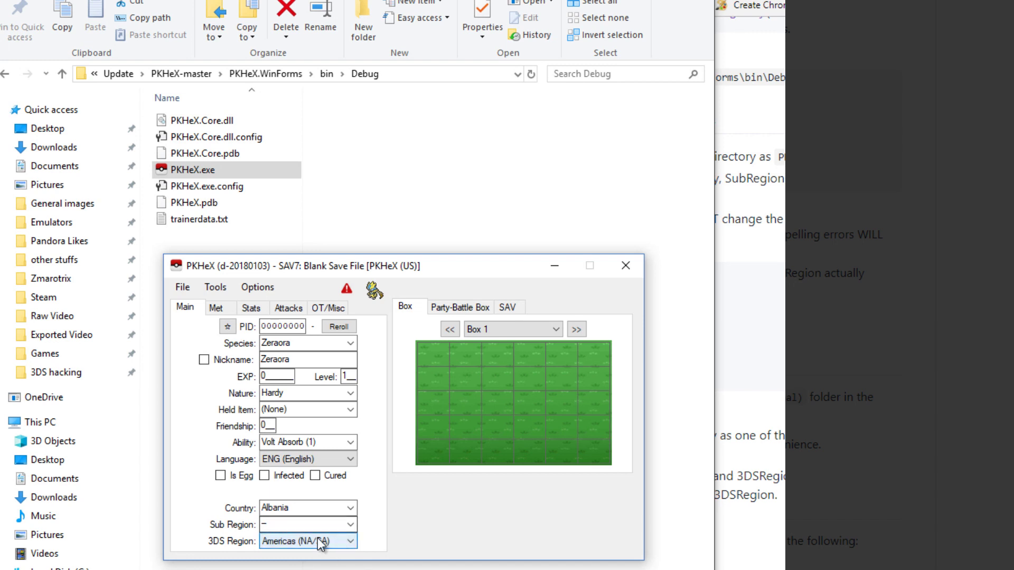
- Find and select United States as Country and Texas as Sub Region in PKHeX to reference the valid spellings
left_click(350, 524)
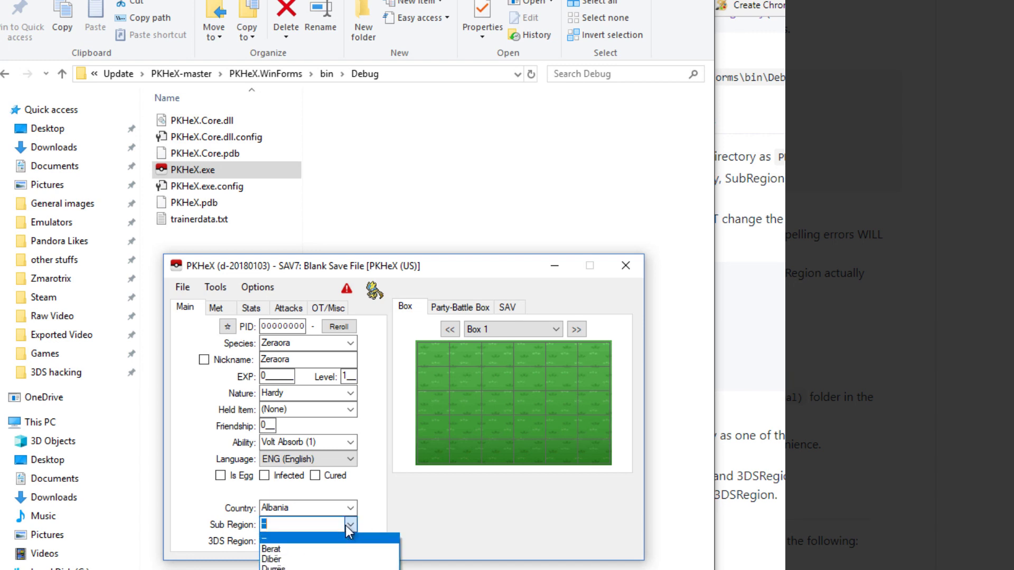
left_click(352, 507)
left_click(351, 507)
scroll(334, 437, "down", 3)
scroll(343, 441, "down", 20)
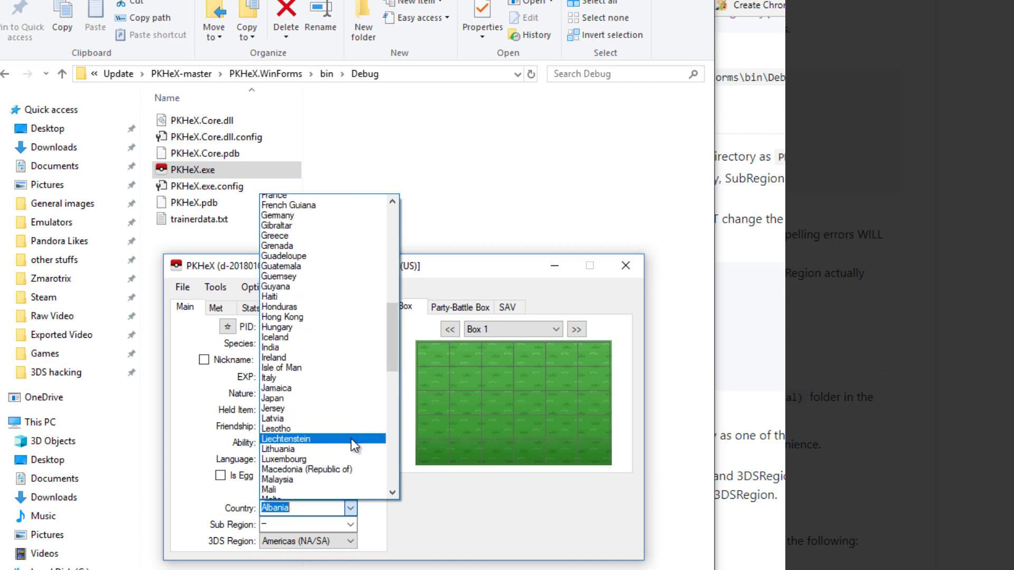
scroll(351, 441, "down", 8)
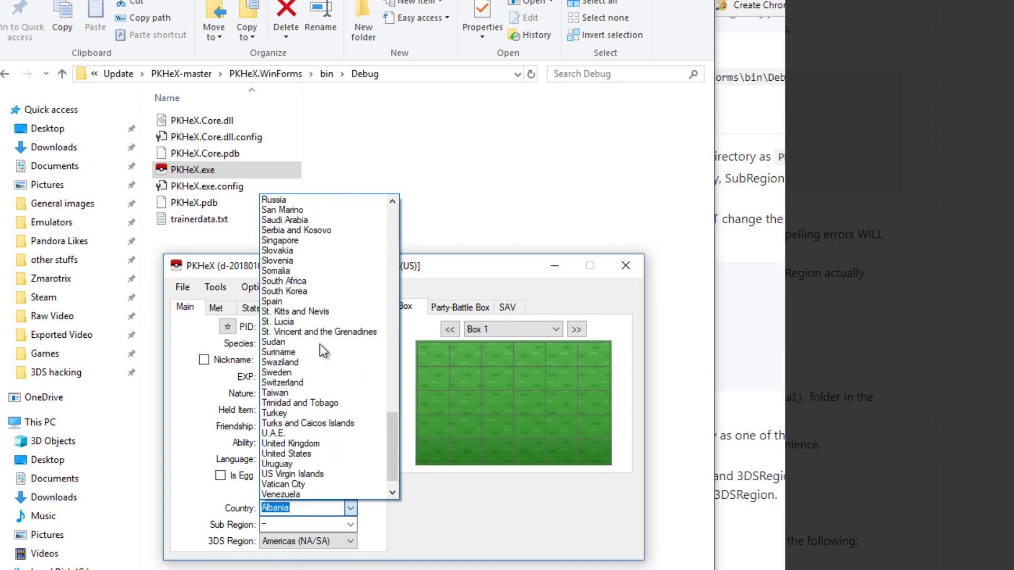
left_click(316, 453)
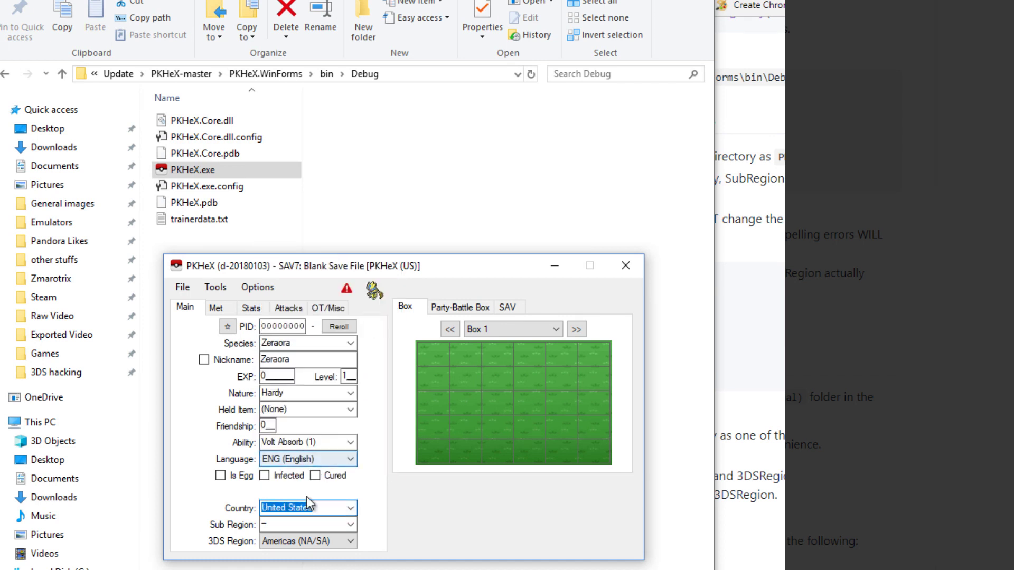
left_click(350, 525)
scroll(297, 375, "down", 7)
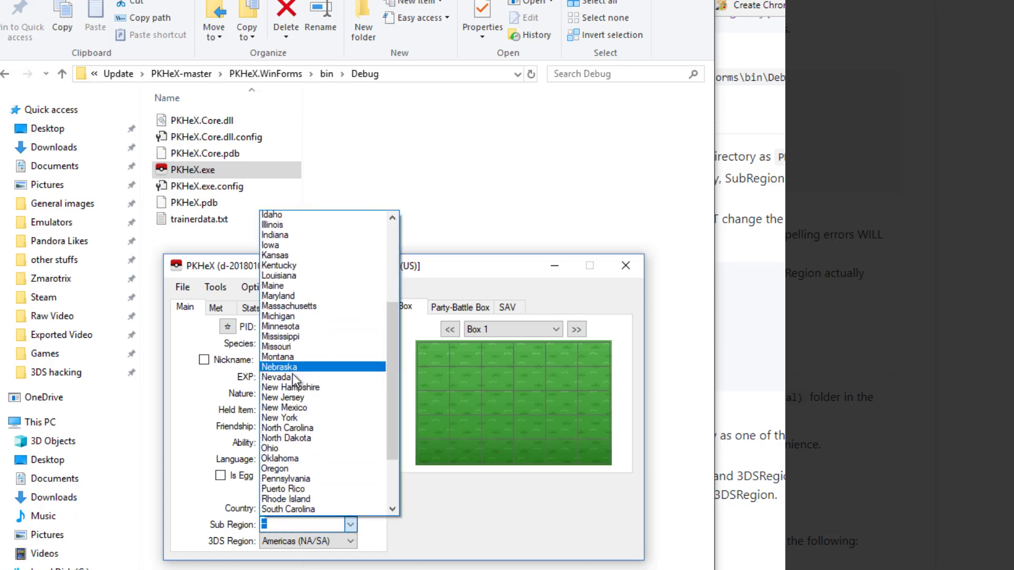
left_click(309, 459)
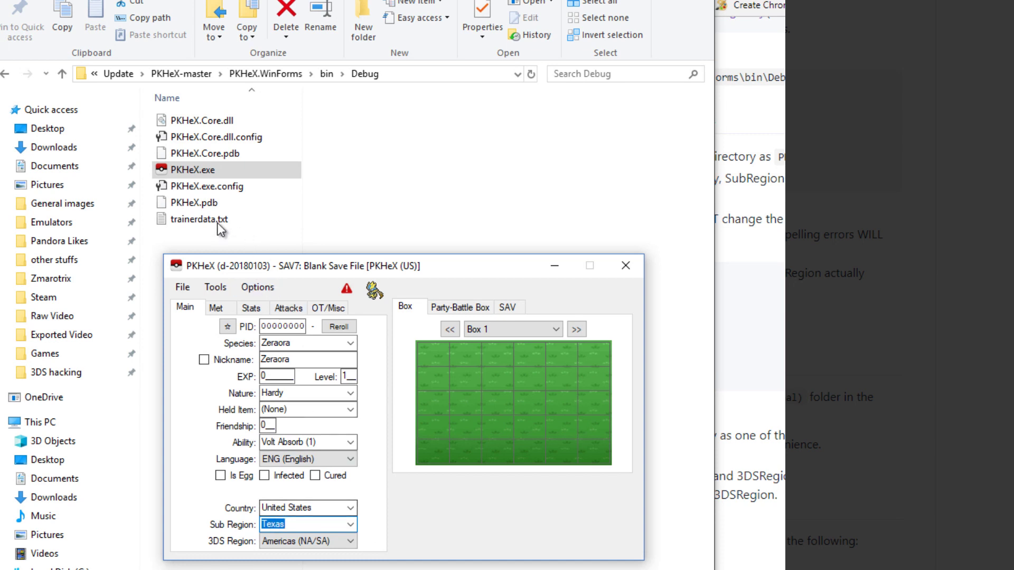
- Bring trainerdata.txt back up, shorten and place its window beside PKHeX's region fields, and set SubRegion to Texas
double_click(177, 224)
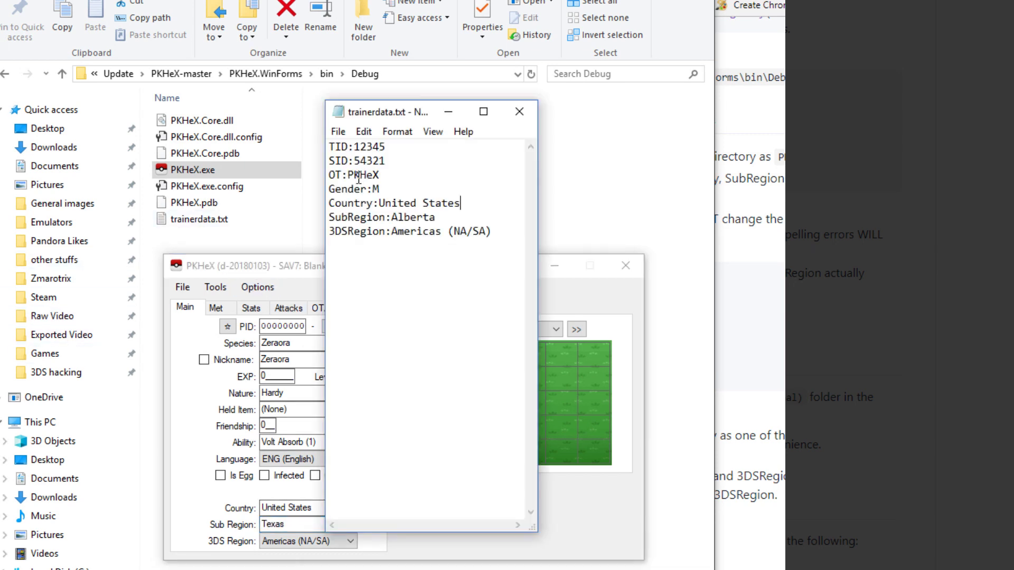
left_click_drag(535, 527, 537, 272)
left_click_drag(404, 116, 480, 338)
left_click(467, 395)
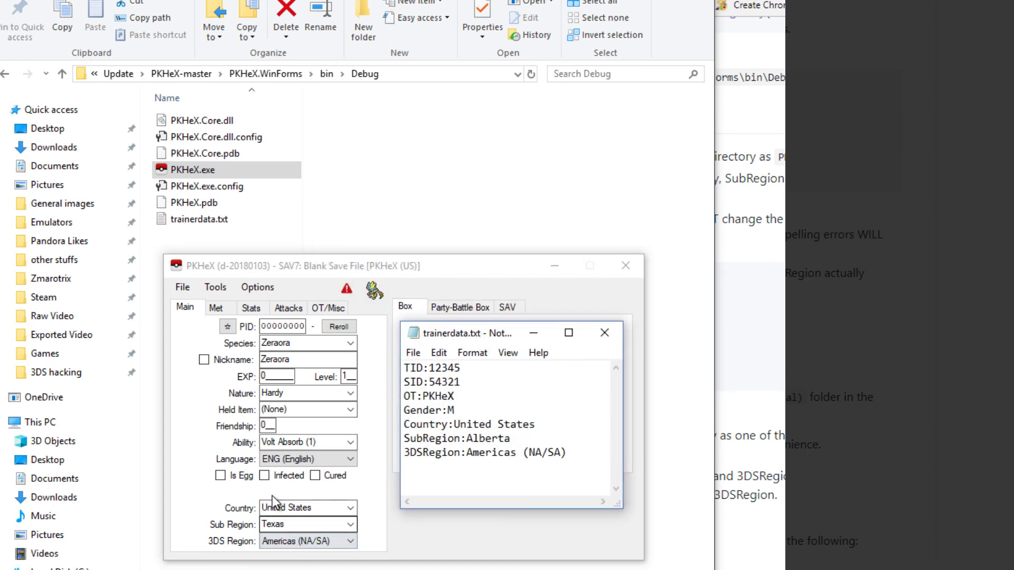
left_click_drag(517, 439, 466, 442)
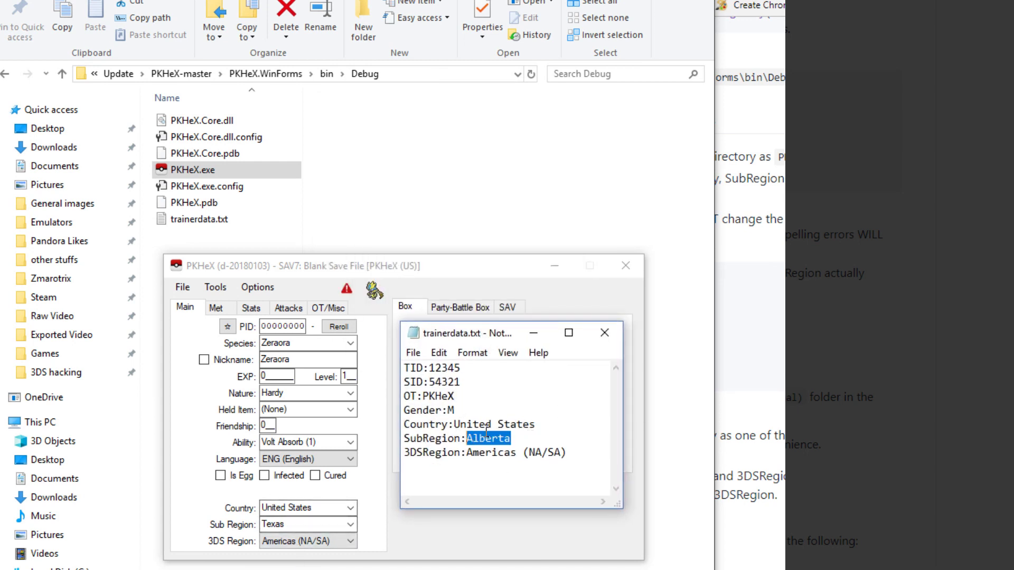
type("Texas")
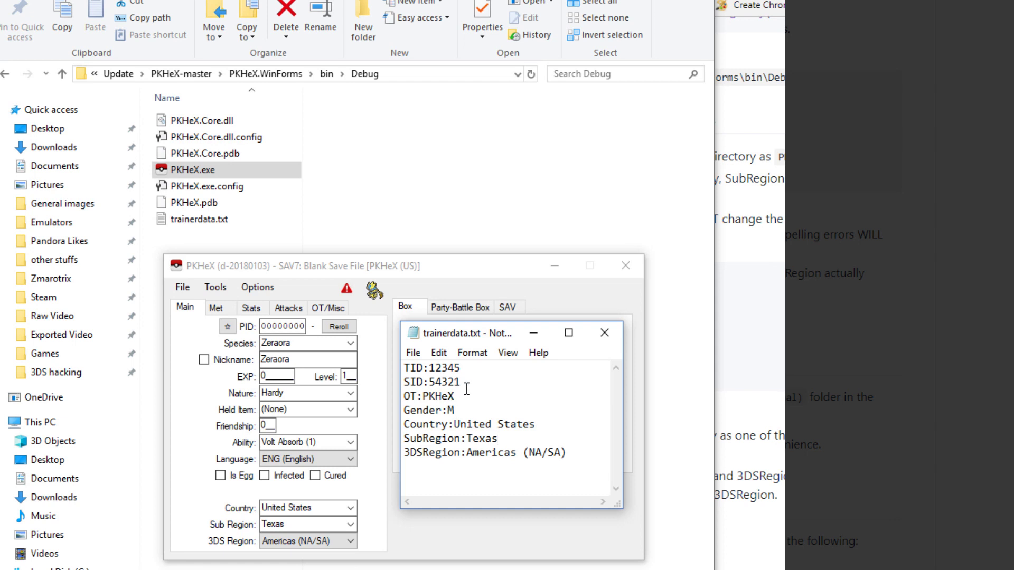
- Replace the OT value in trainerdata.txt with the trainer's name, keeping Gender on the line directly below
left_click_drag(467, 390, 429, 392)
key("Return")
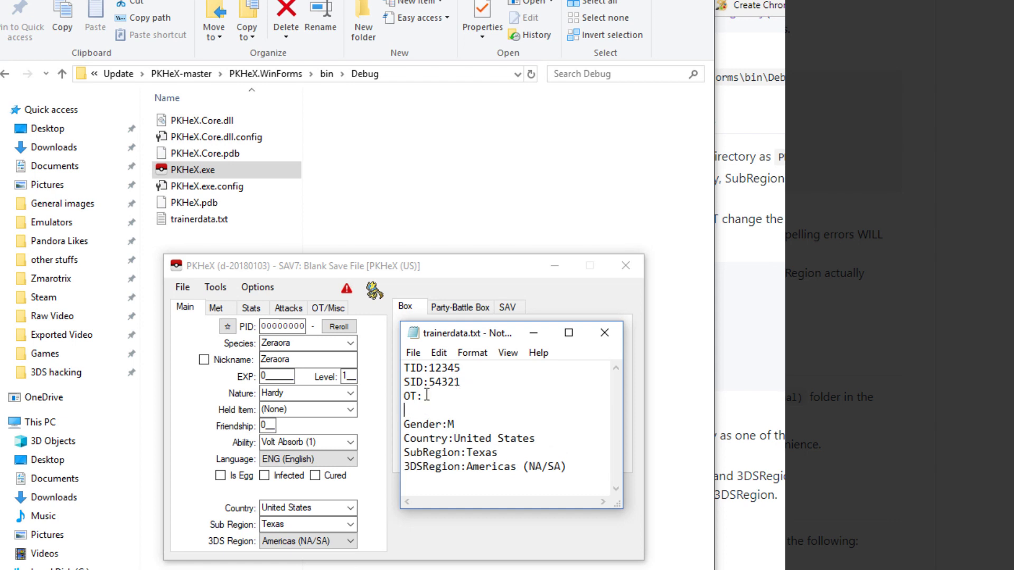
key("BackSpace")
key("BackSpace")
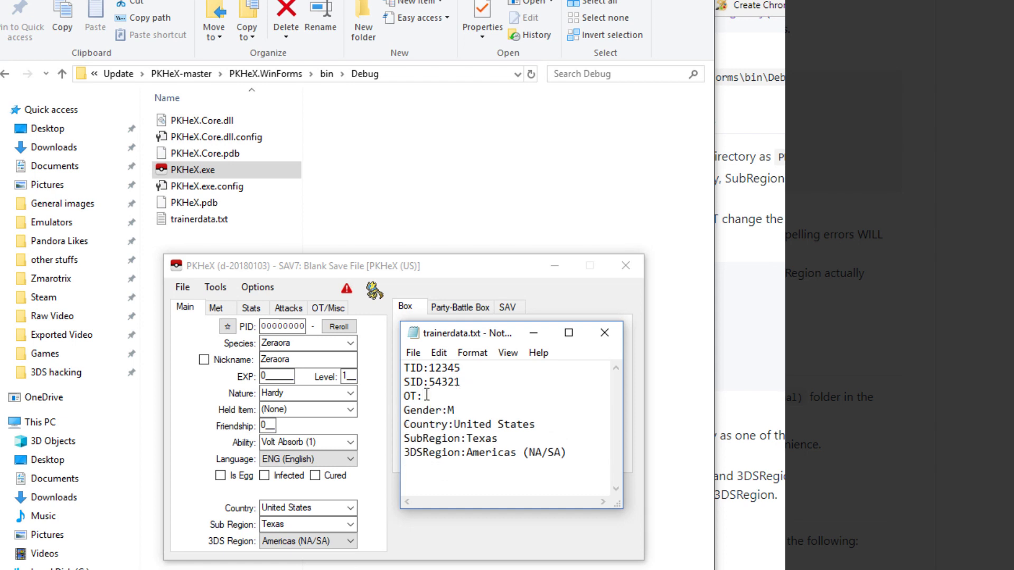
type("Jacob")
- Replace the TID and SID values in trainerdata.txt with the trainer's own five-digit numbers and save the file
left_click_drag(461, 368, 430, 369)
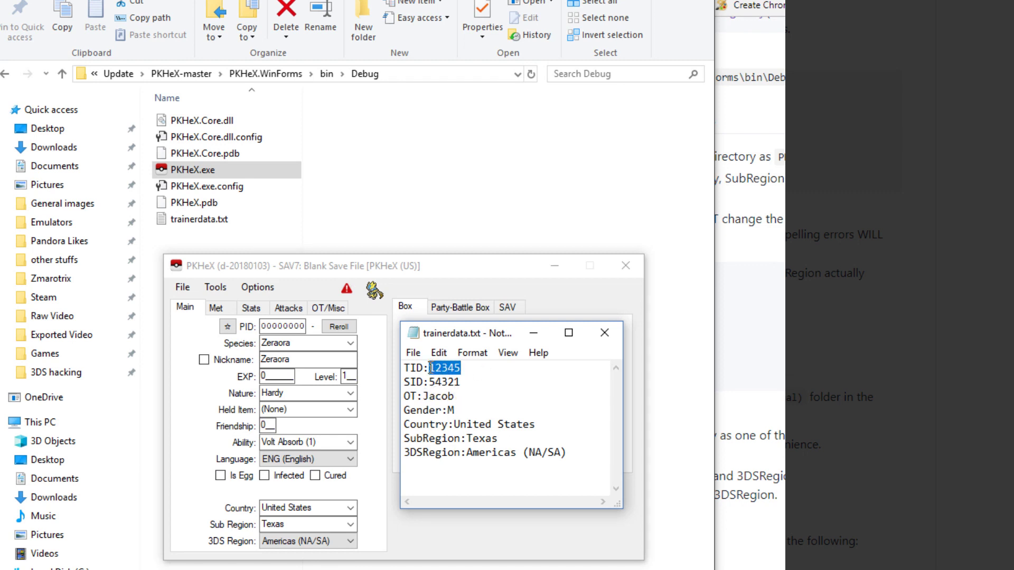
type("11532")
left_click_drag(458, 383, 431, 386)
type("3333")
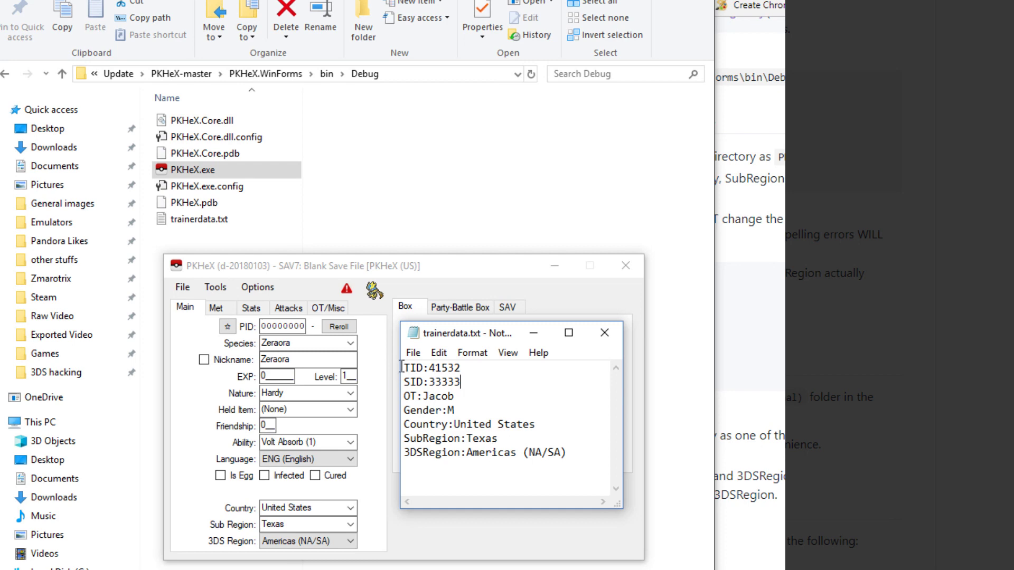
left_click(413, 353)
left_click(434, 403)
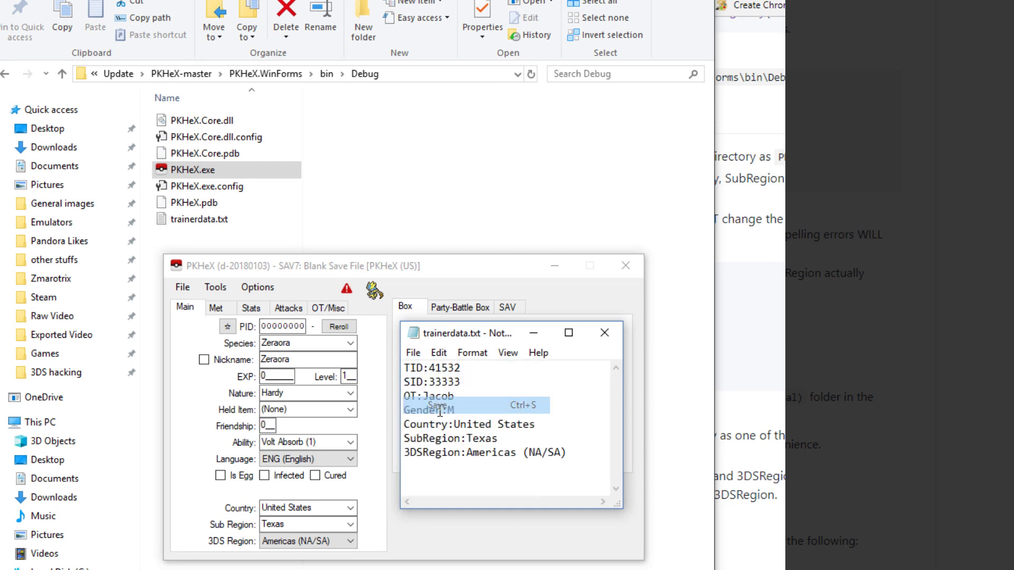
- Close PKHeX and relaunch PKHeX.exe from the Debug folder, moving its window over the file list
left_click(467, 519)
left_click(626, 266)
left_click(198, 171)
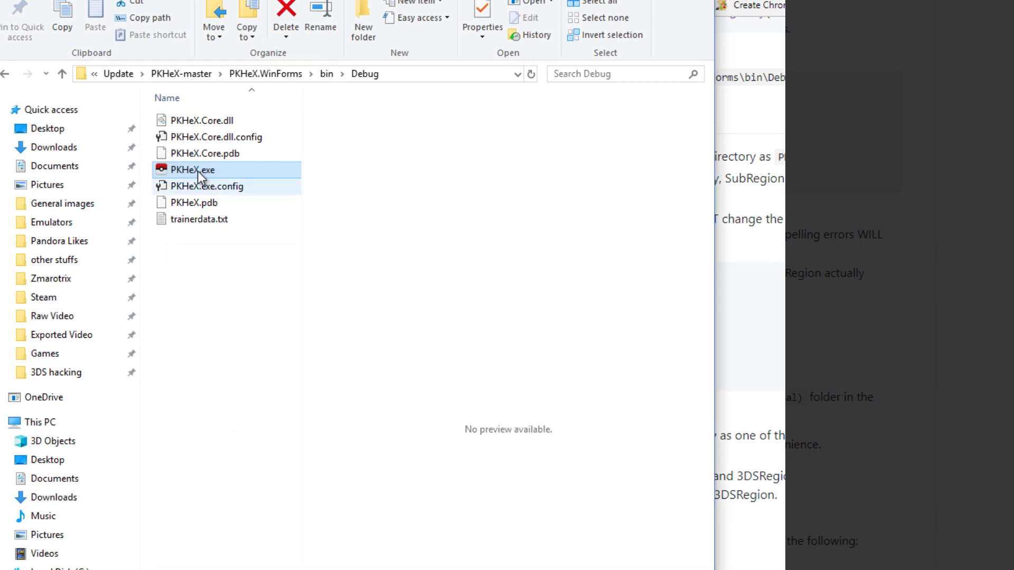
double_click(195, 171)
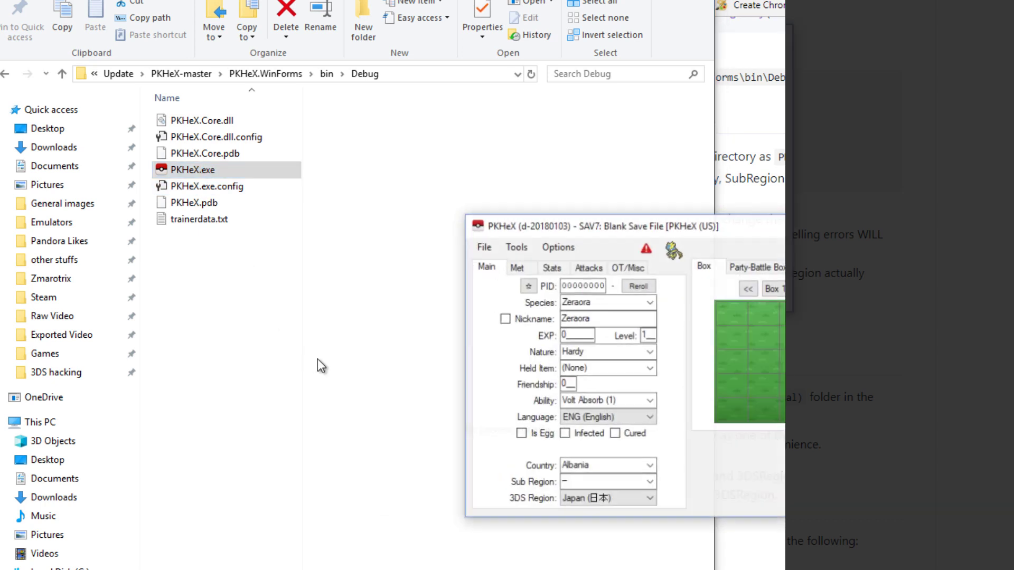
left_click_drag(723, 229, 419, 260)
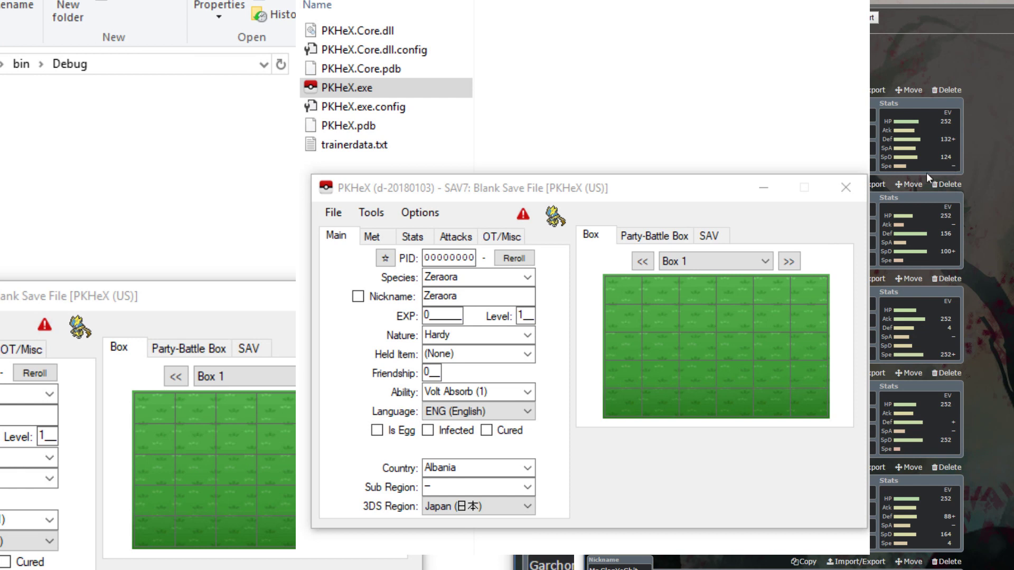
- Go down the Showdown team to the Ferrothorn set and import it into PKHeX with the Auto-Legality Mod
scroll(926, 173, "down", 1)
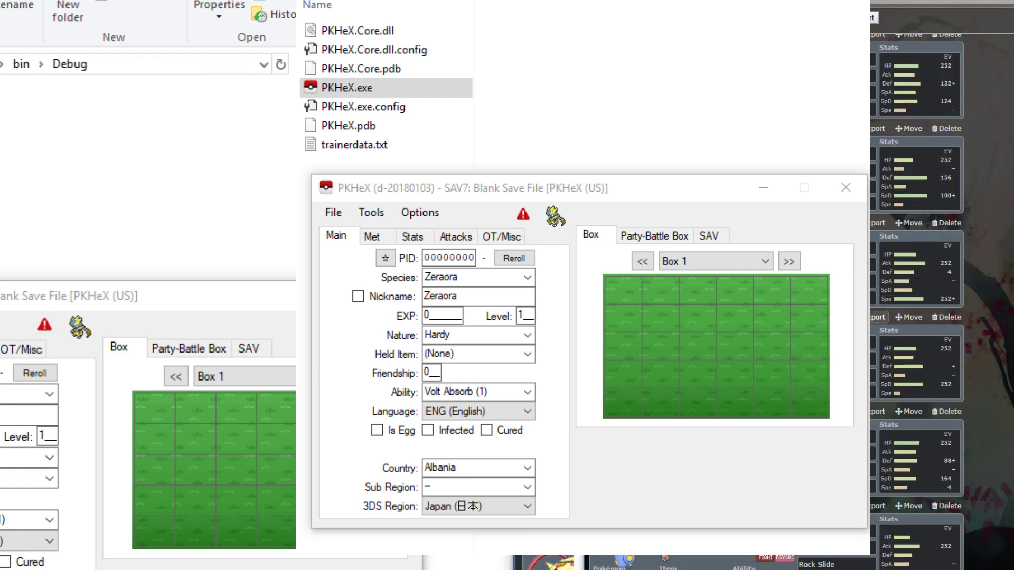
scroll(916, 222, "down", 5)
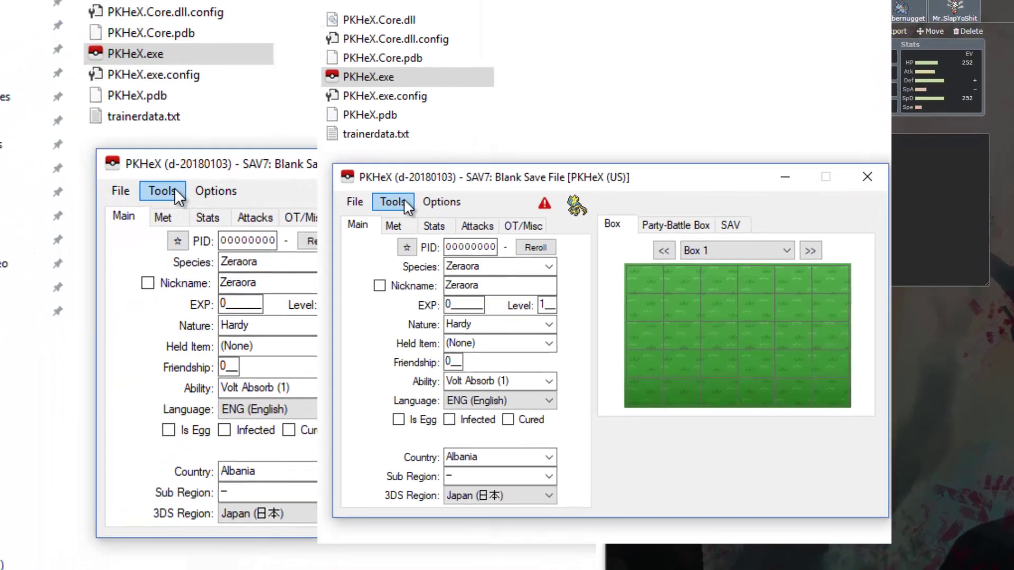
left_click(378, 211)
mouse_move(403, 234)
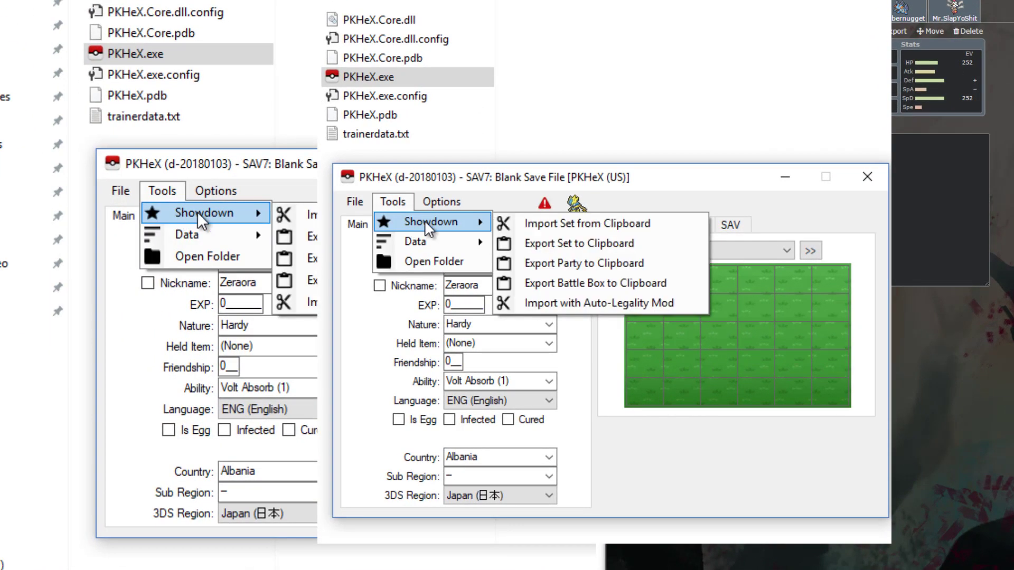
left_click(604, 303)
key("Return")
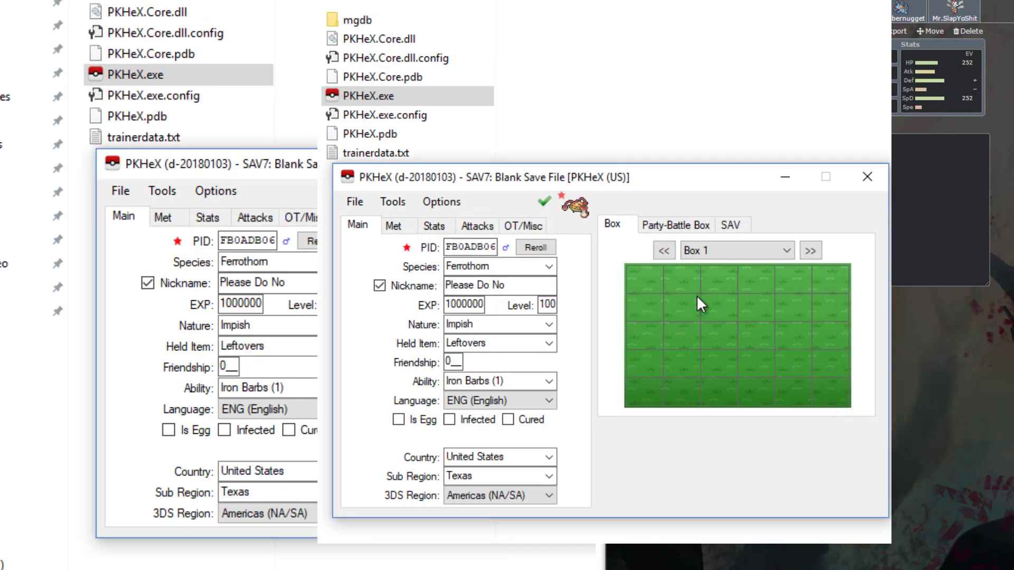
- Run the legality check on the imported Ferrothorn and review its TID, SID and OT trainer information
left_click(544, 202)
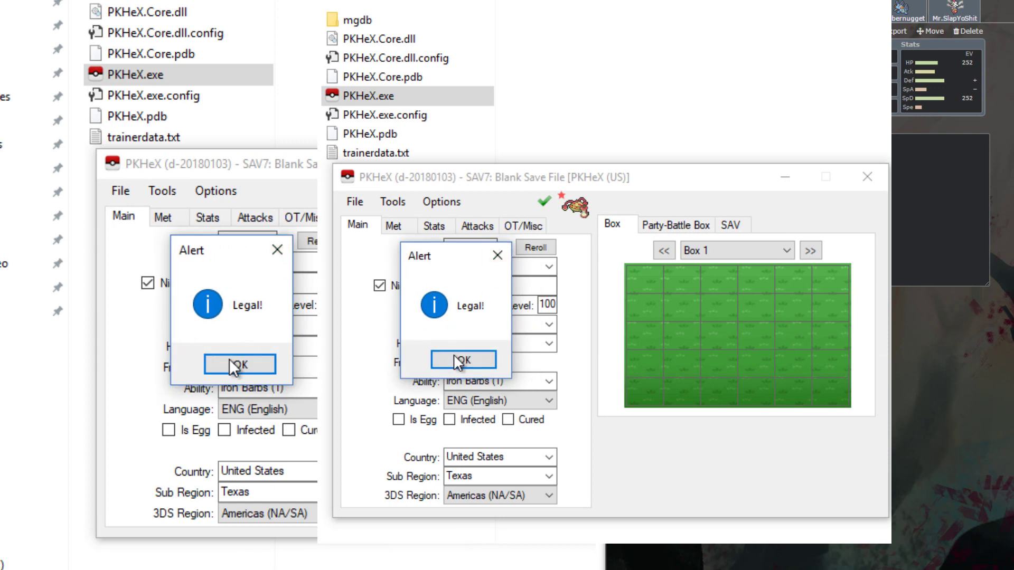
left_click(459, 358)
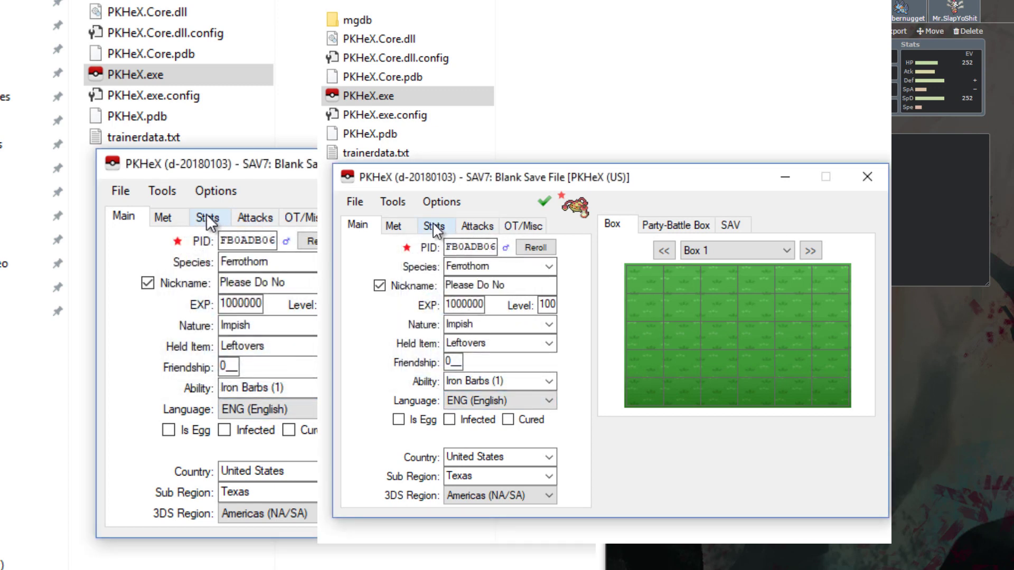
left_click(533, 230)
double_click(441, 292)
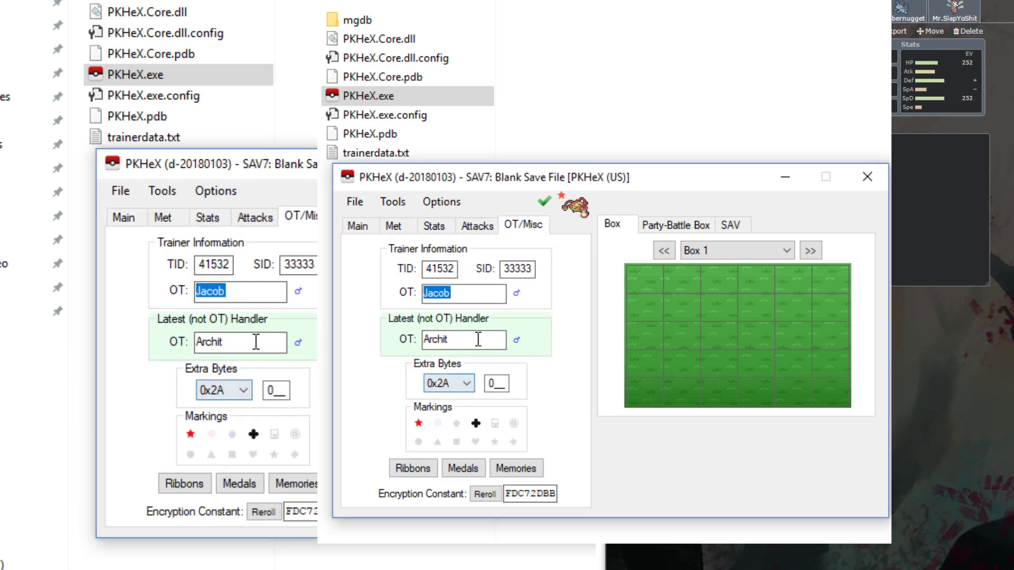
double_click(453, 270)
left_click(519, 269)
double_click(519, 269)
left_click(518, 268)
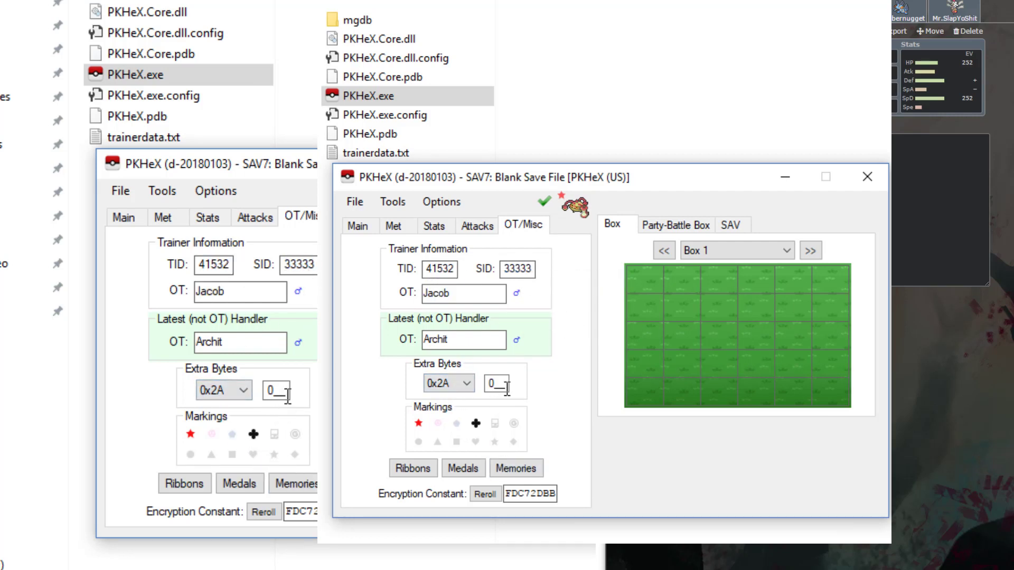
left_click(356, 225)
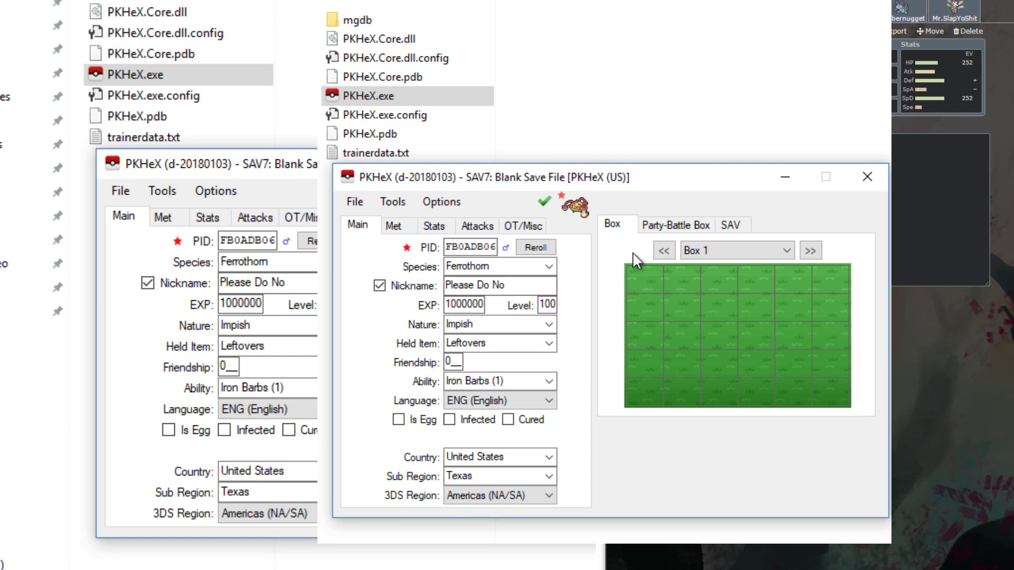
- Close PKHeX, switch to Visual Studio, and navigate File Explorer from the Debug folder up to PKHeX-master
left_click(879, 175)
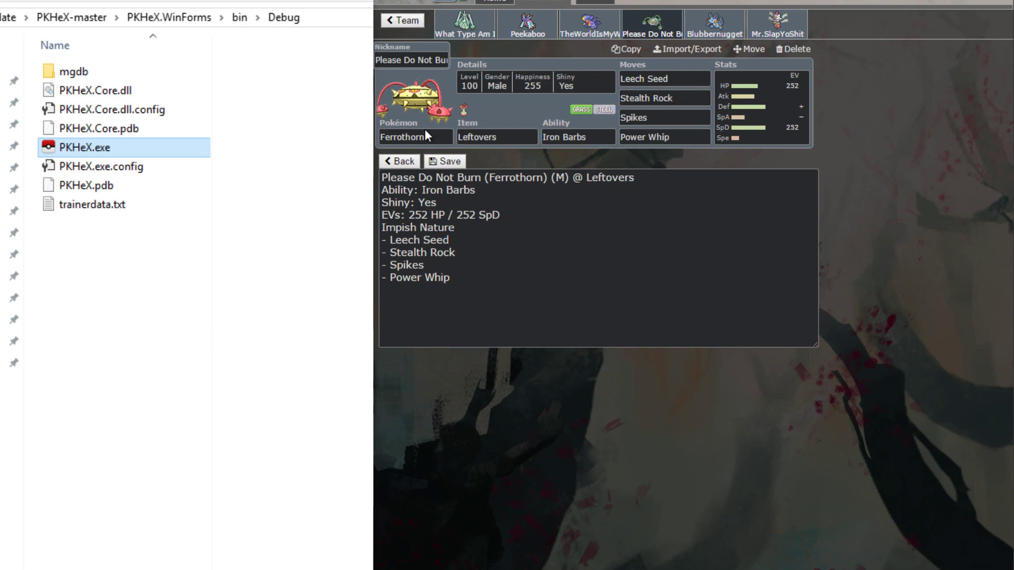
key("alt+Tab")
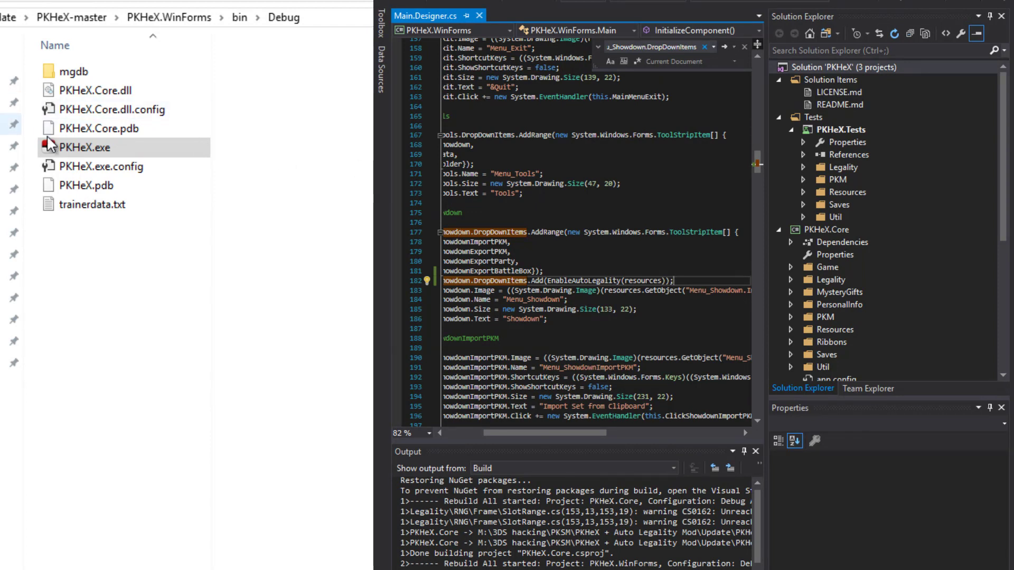
left_click(203, 49)
left_click(82, 23)
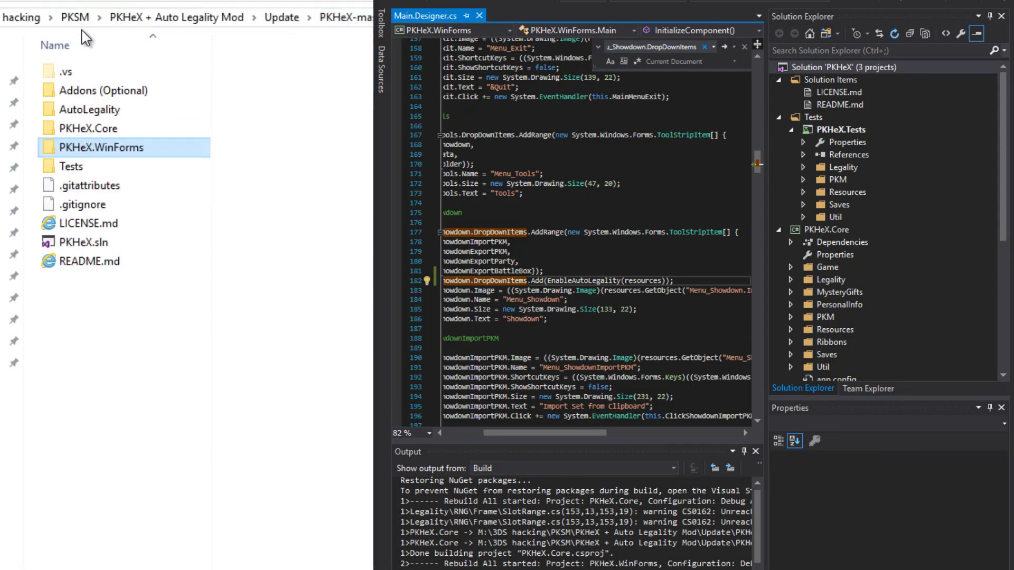
- Open the PGL QR Auto Legality addon folder and move its PGLRentalLegality folder into the PKHeX.WinForms project
double_click(106, 90)
double_click(109, 80)
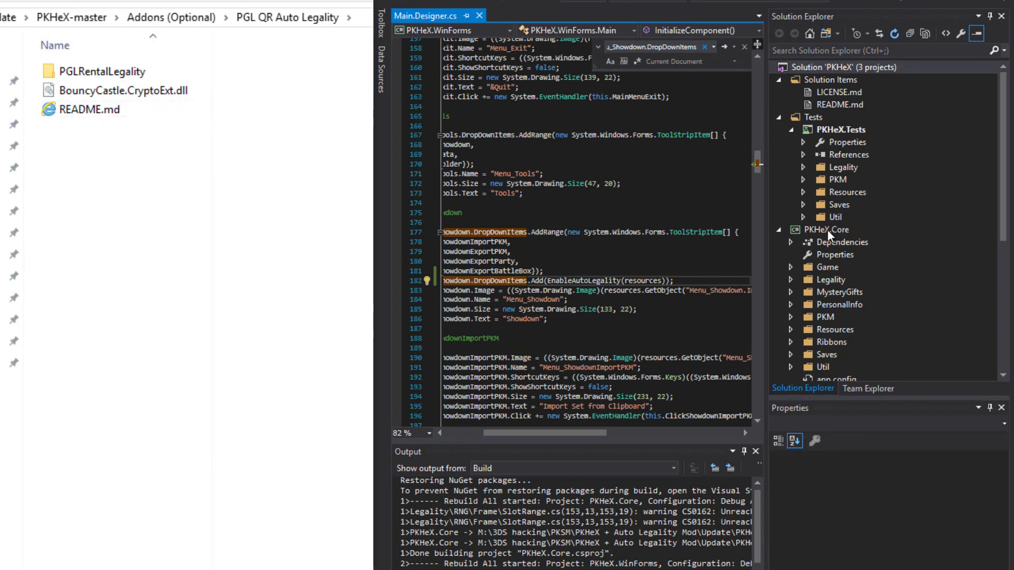
scroll(828, 235, "down", 6)
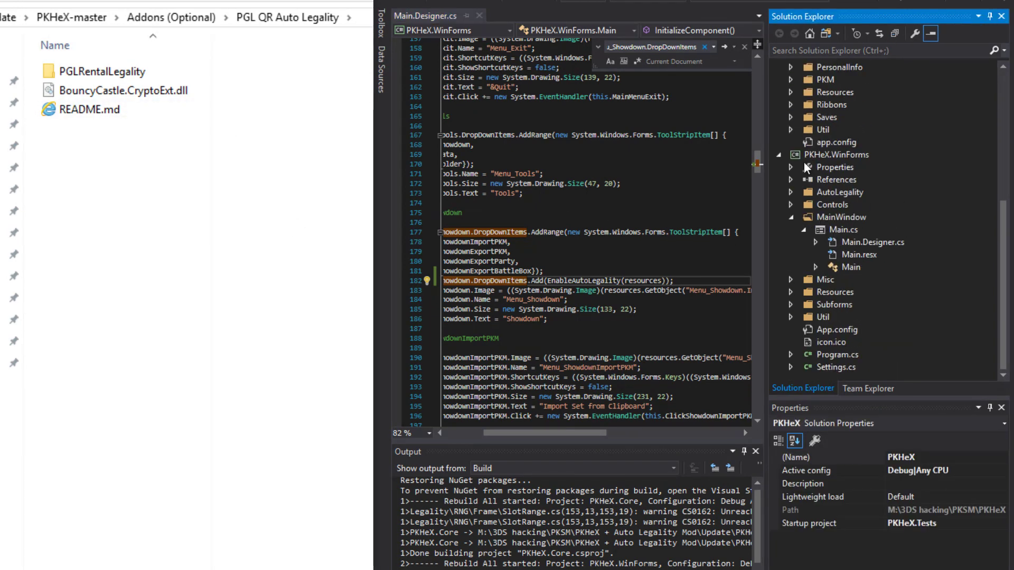
left_click(791, 217)
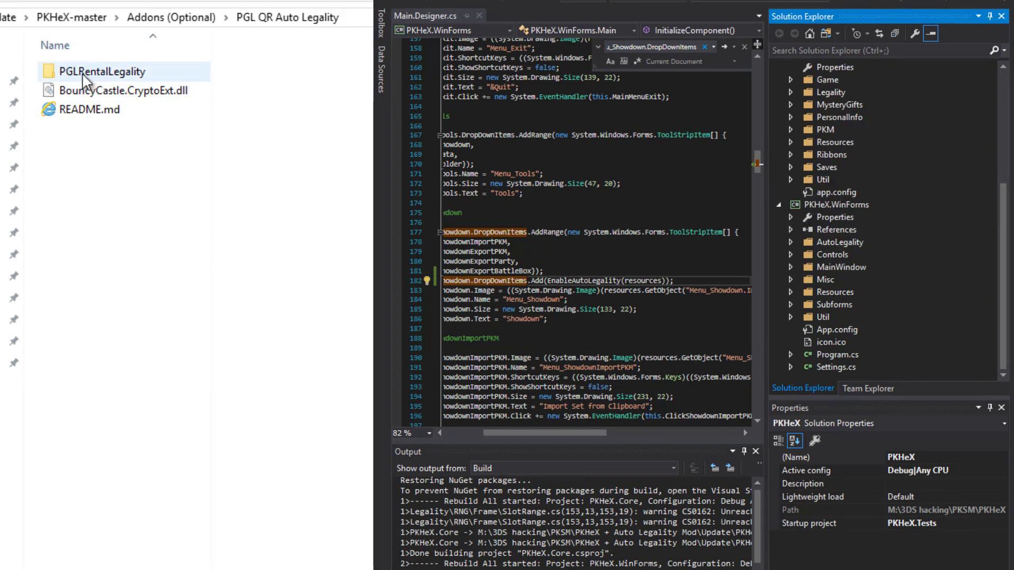
left_click_drag(87, 74, 821, 210)
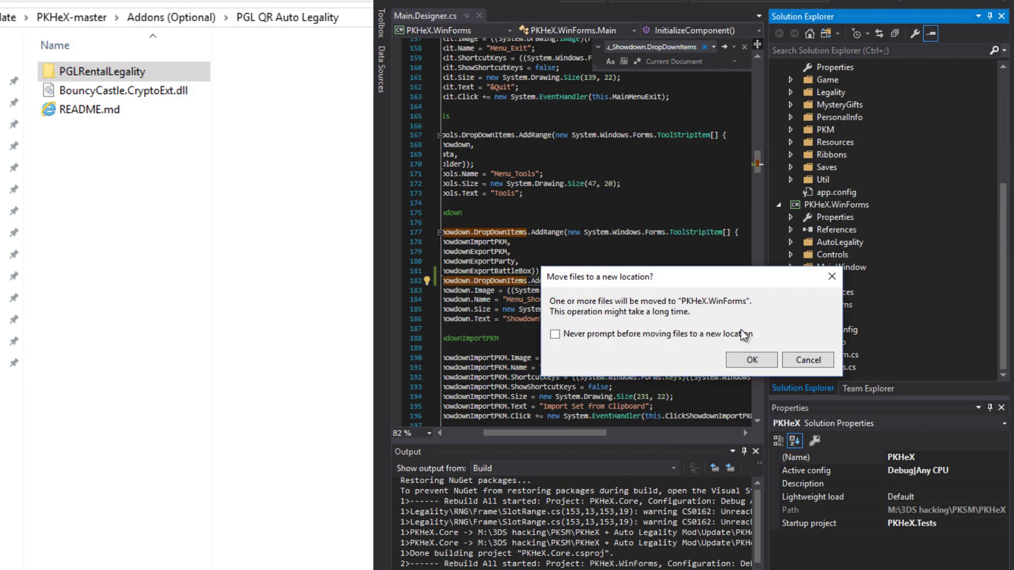
left_click(747, 359)
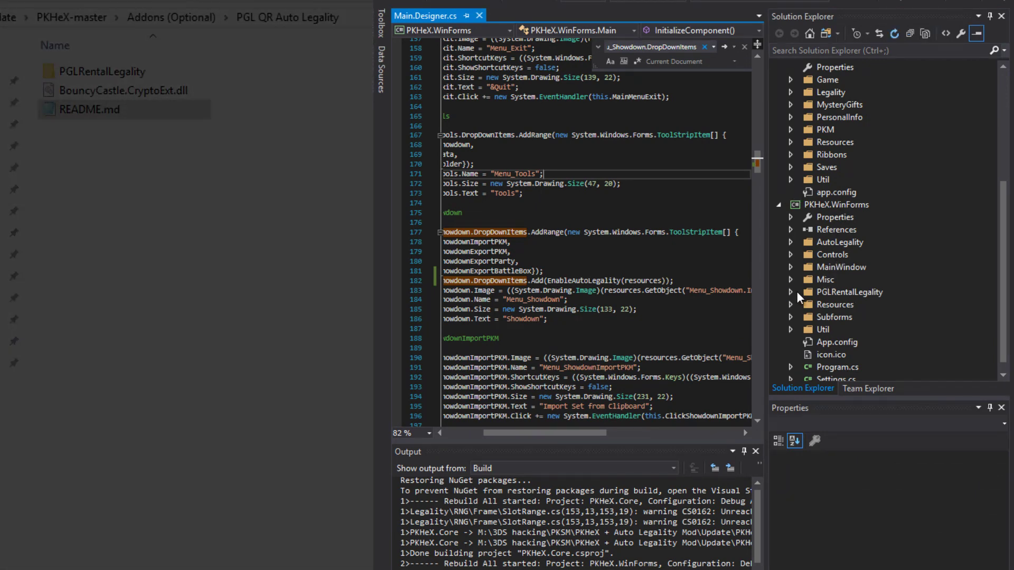
- Expand the added PGLRentalLegality folder in the solution, check its ZXing subfolder, and show the CSV files under Resources/text
left_click(797, 293)
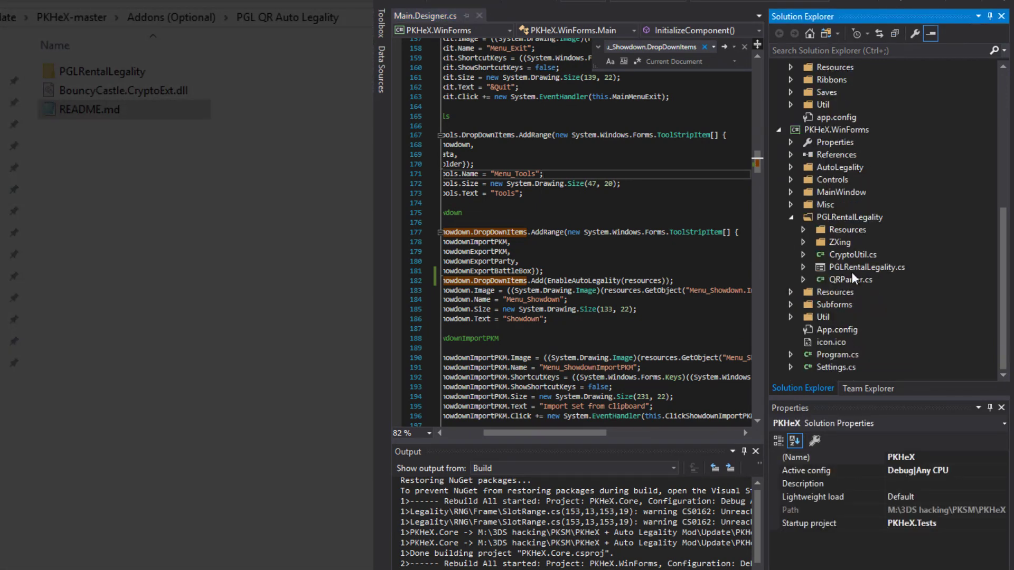
left_click(804, 242)
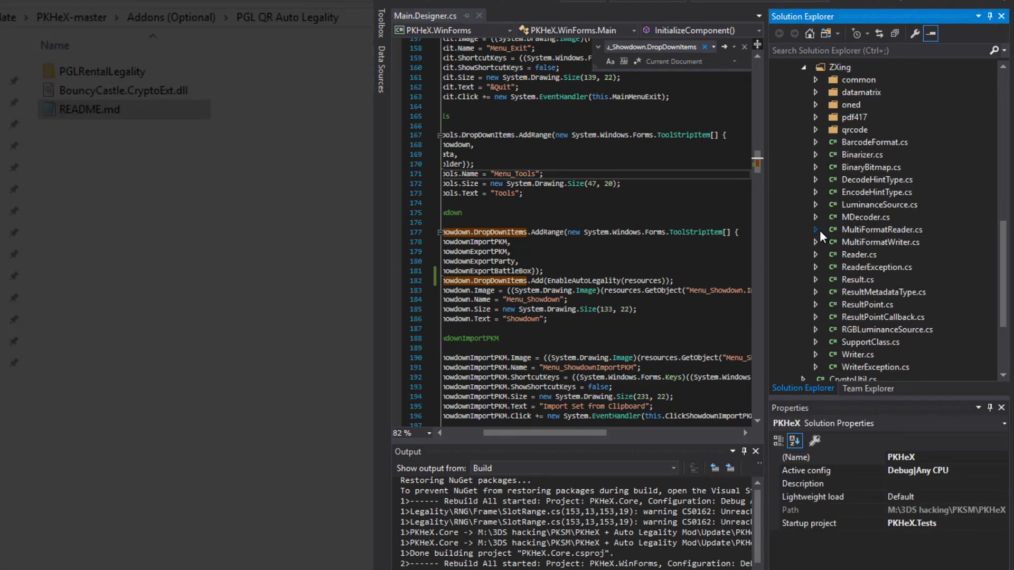
scroll(821, 235, "up", 1)
left_click(803, 116)
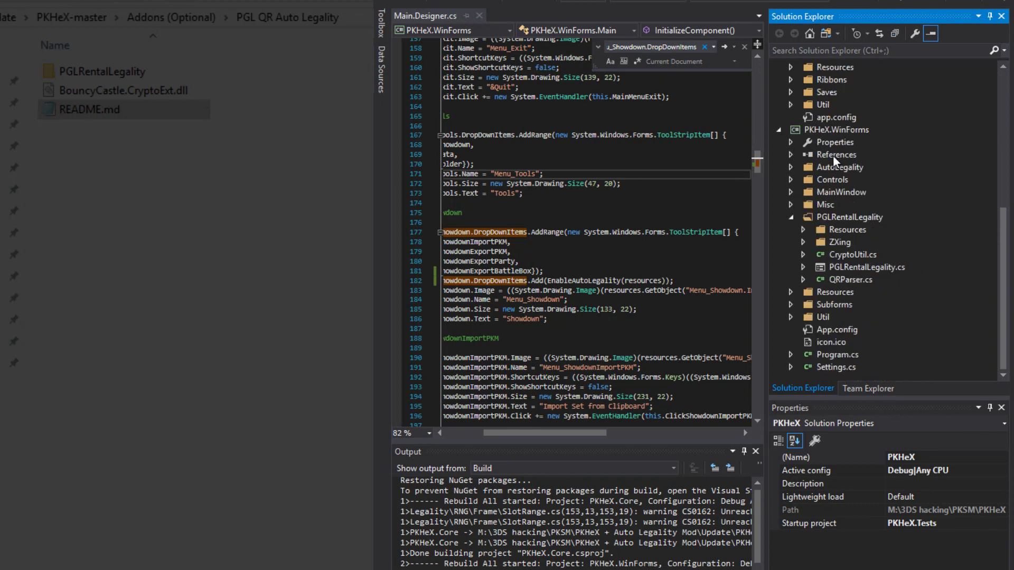
left_click(803, 231)
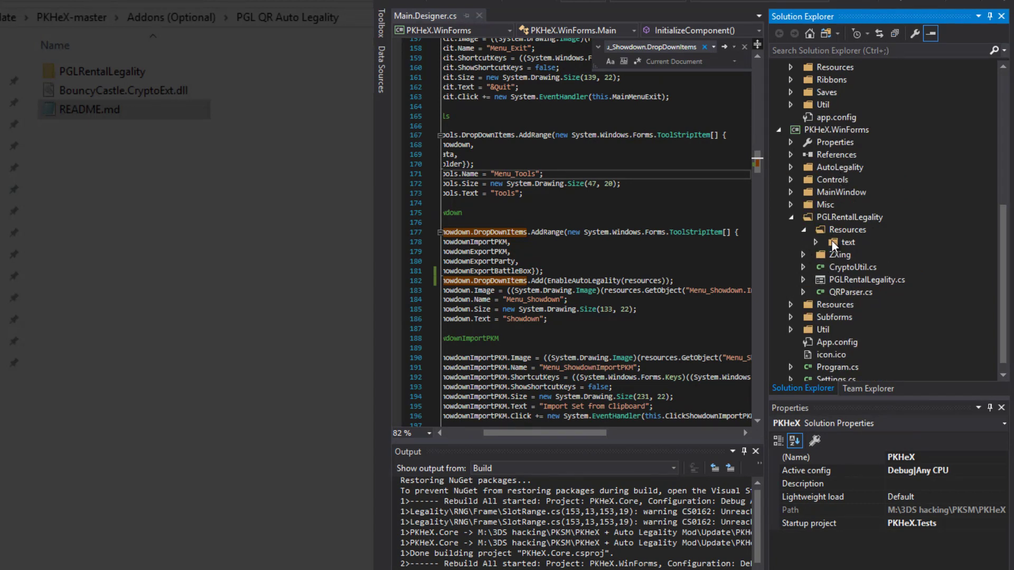
double_click(833, 242)
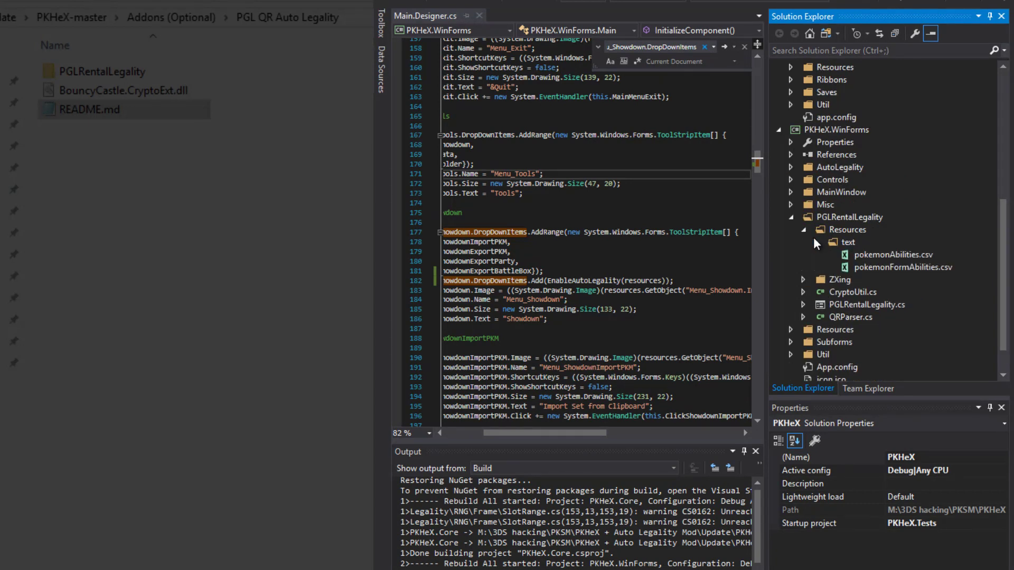
- Set the Build Action of pokemonFormAbilities.csv and pokemonAbilities.csv to Embedded Resource
left_click(894, 268)
right_click(903, 265)
key("Escape")
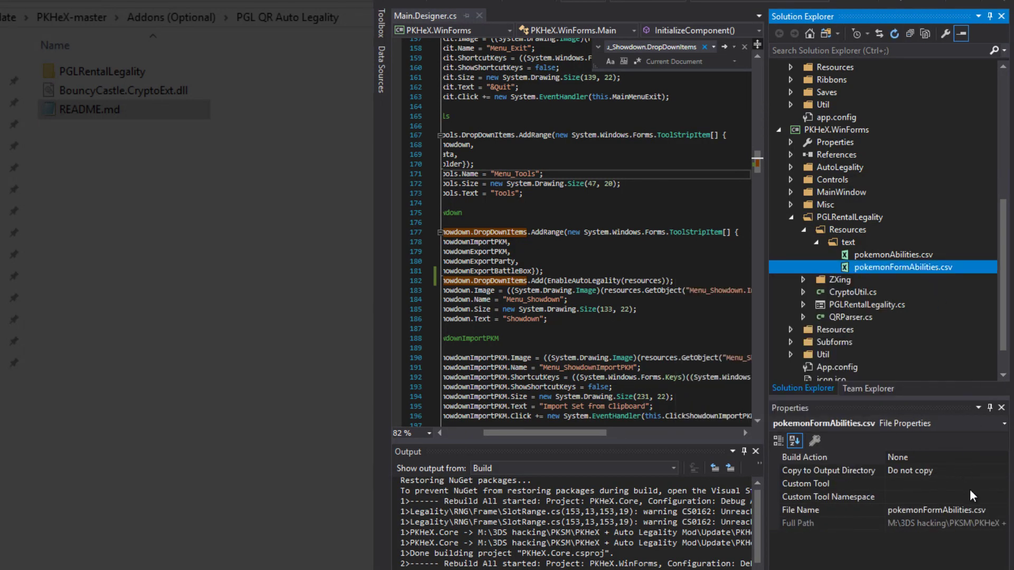
left_click(1002, 458)
left_click(1002, 457)
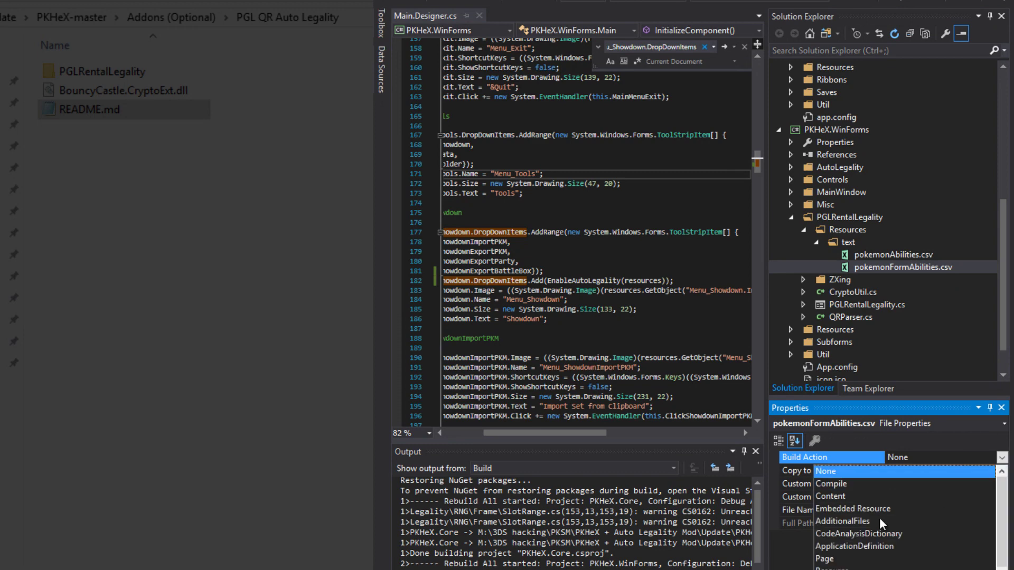
left_click(878, 513)
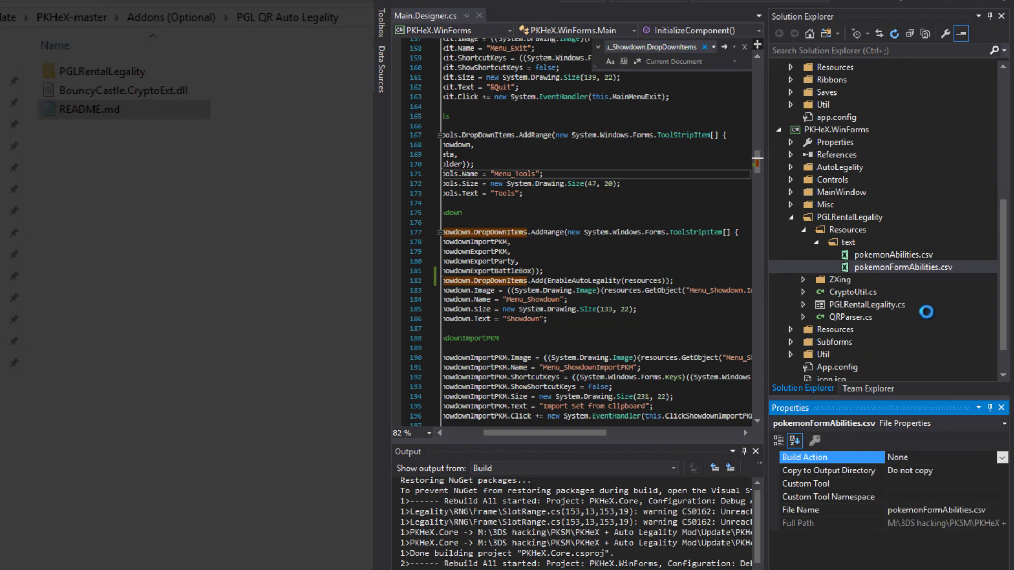
left_click(922, 255)
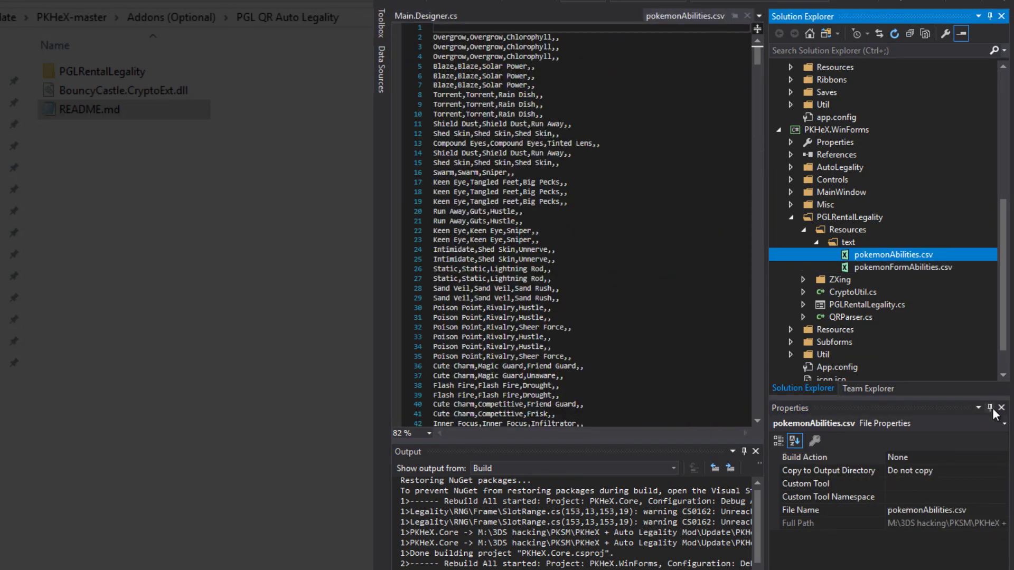
left_click(997, 415)
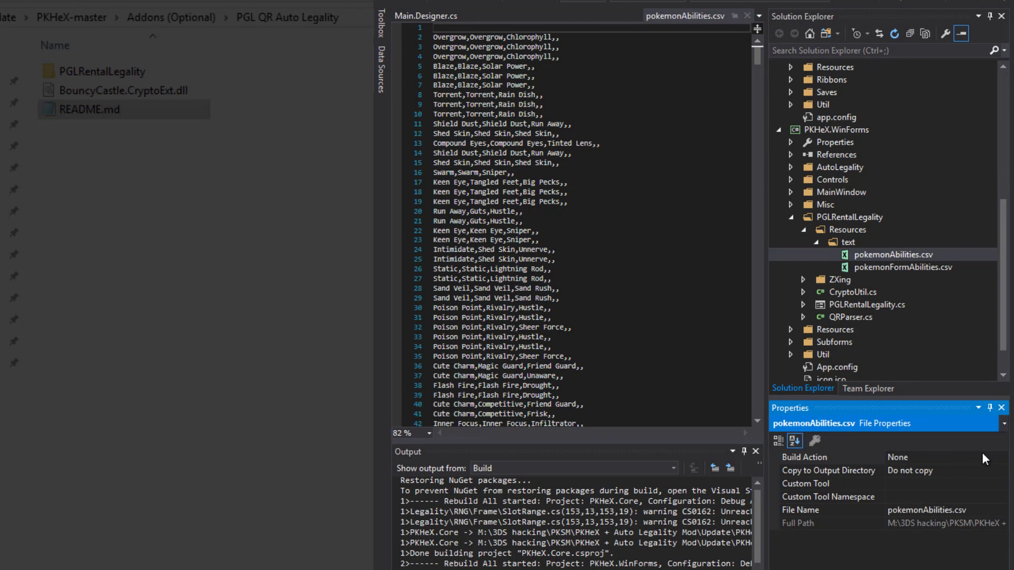
left_click(998, 458)
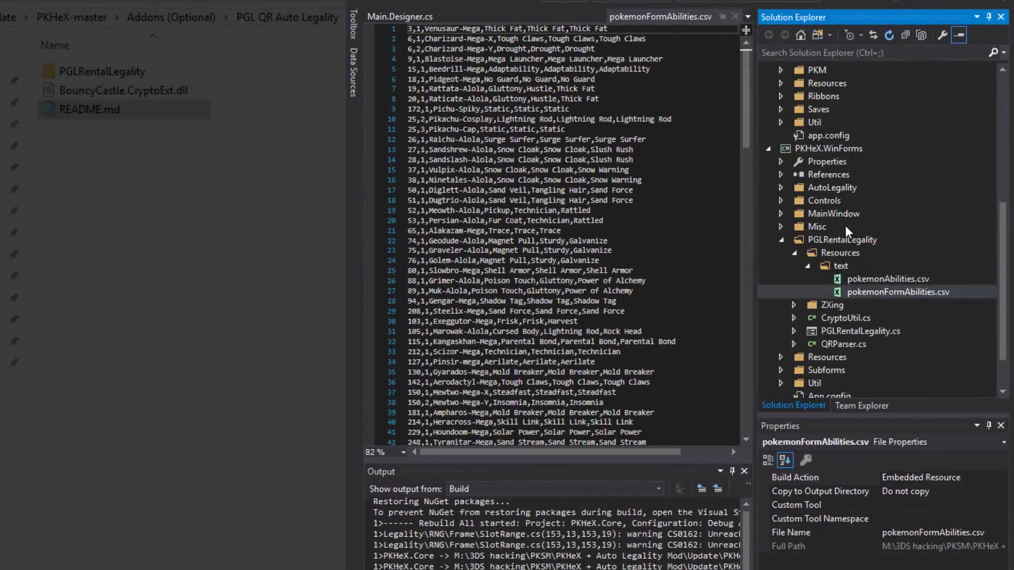
- Start adding references to the PKHeX.WinForms project and select the System.Numerics assembly
scroll(845, 225, "up", 1)
left_click(850, 140)
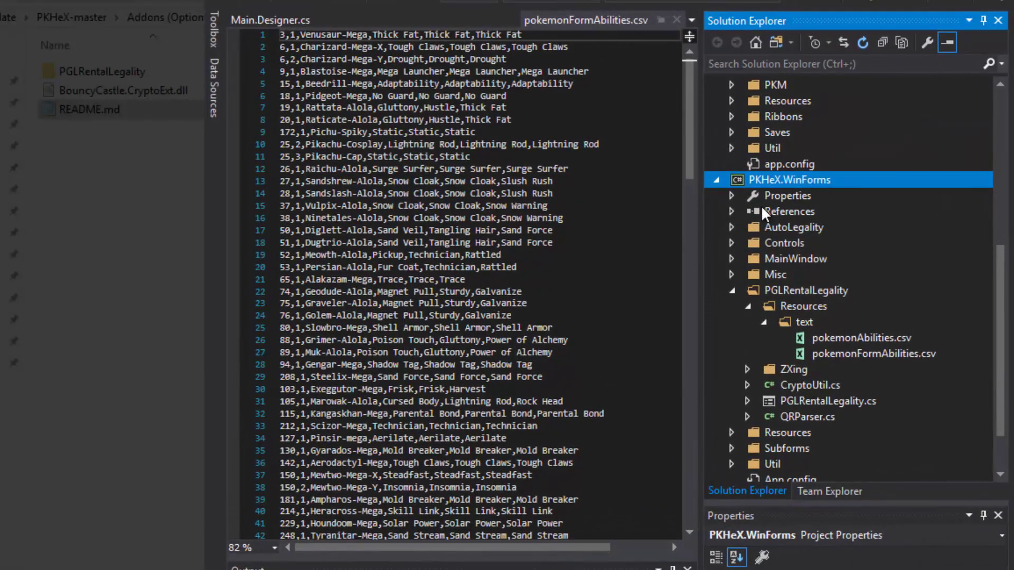
left_click(776, 212)
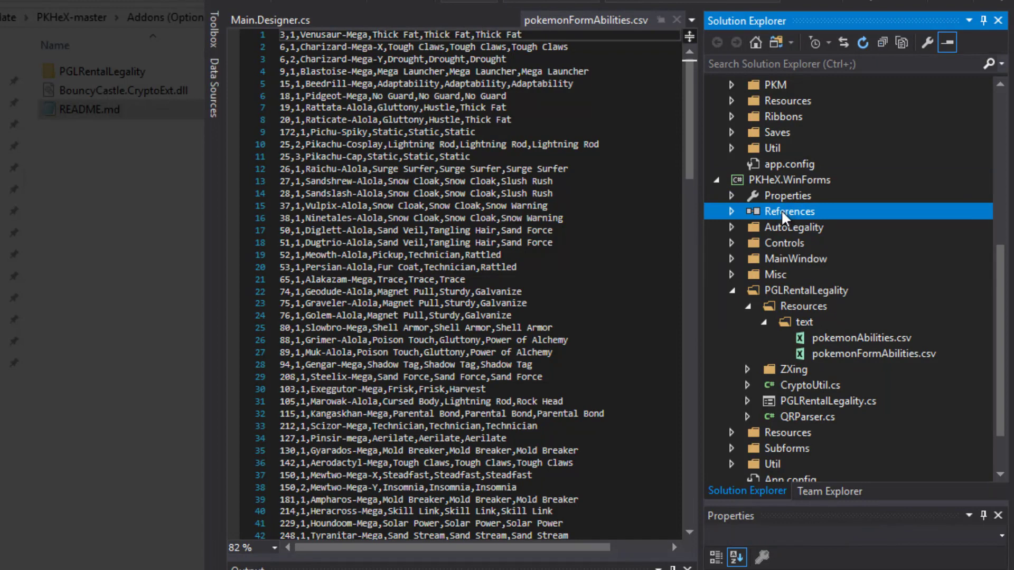
right_click(781, 210)
left_click(853, 217)
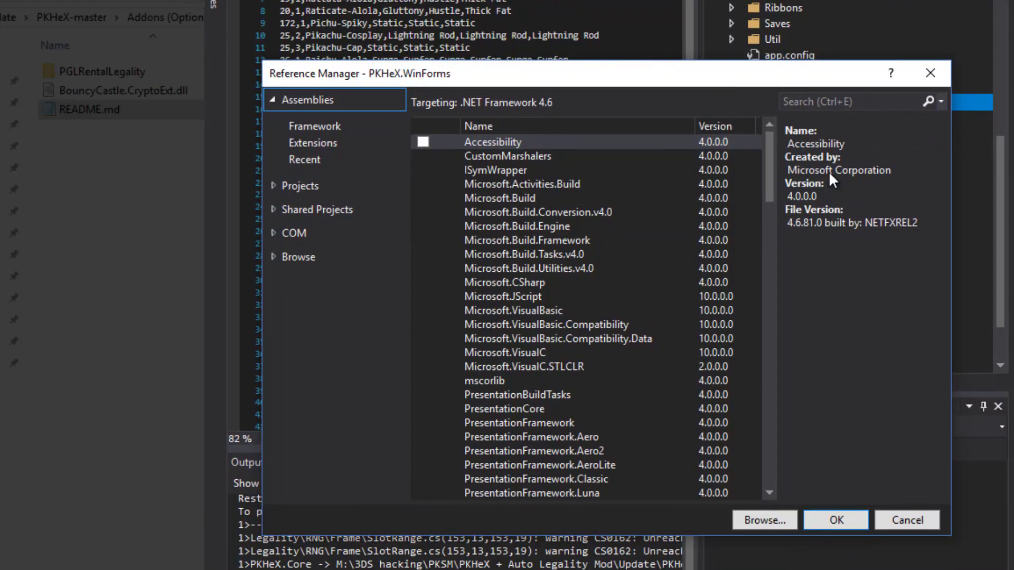
left_click_drag(772, 145, 758, 316)
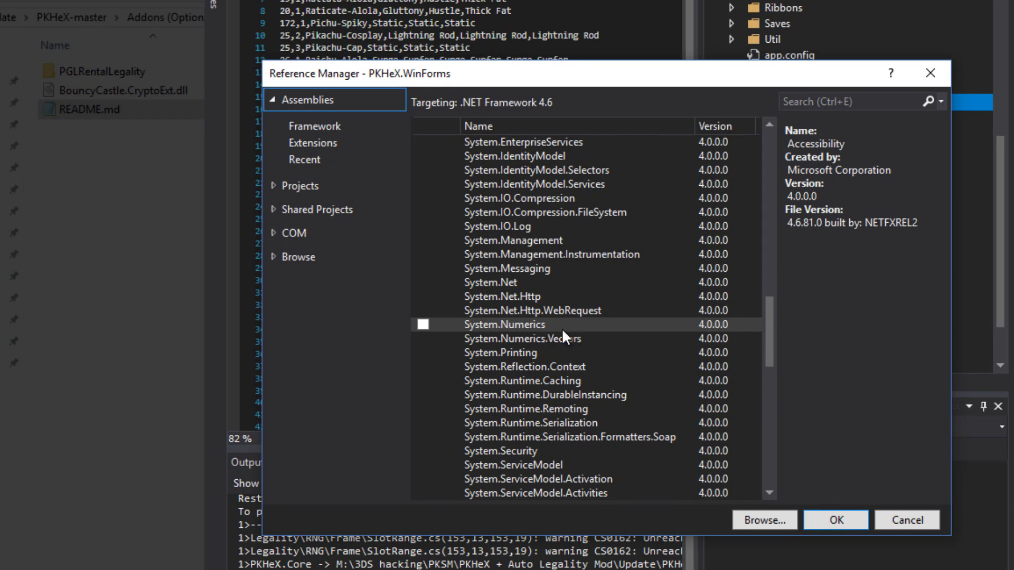
left_click(423, 325)
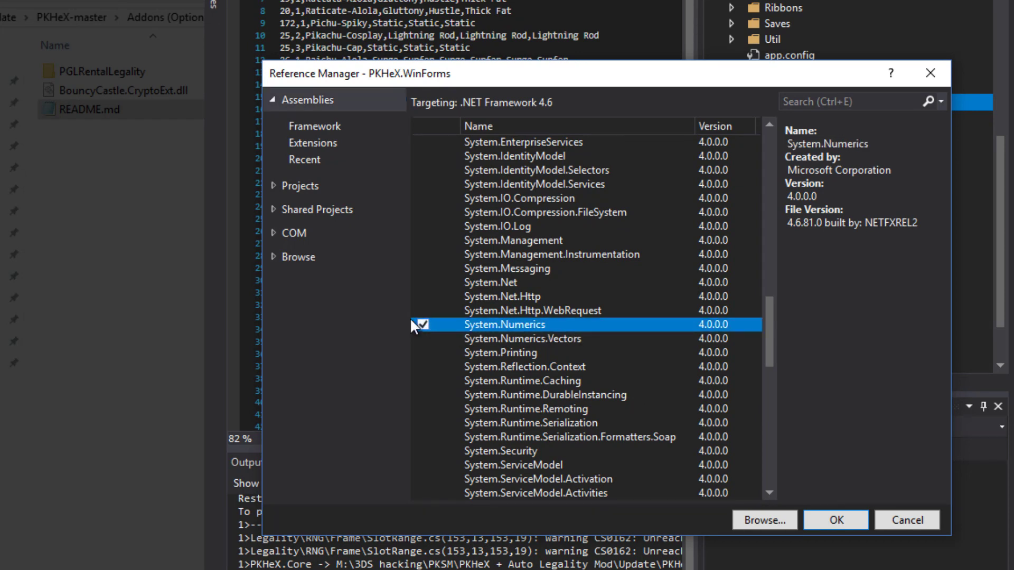
- Include BouncyCastle.CryptoExt.dll among the references and apply the selection to PKHeX.WinForms
left_click(293, 257)
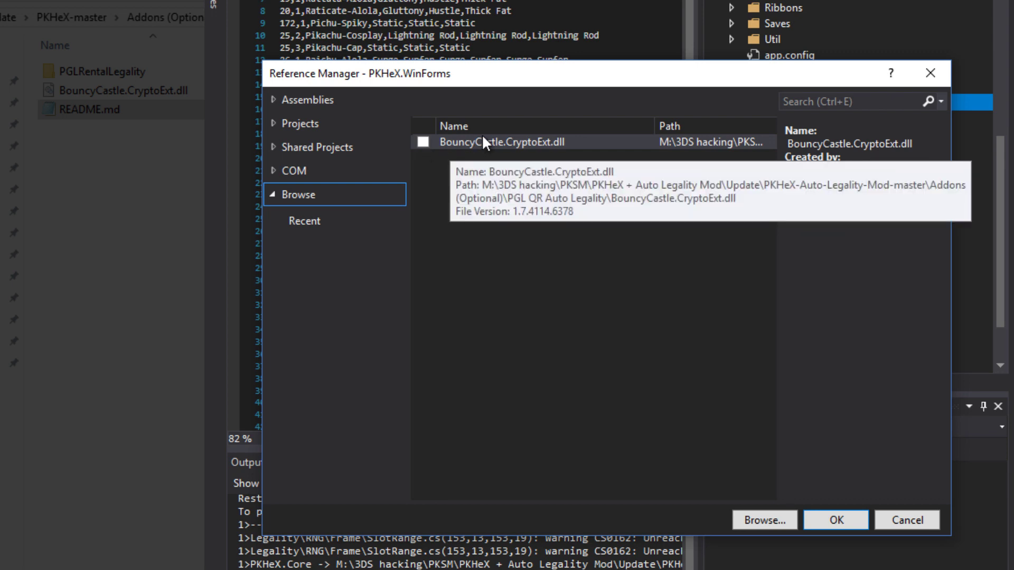
left_click(422, 143)
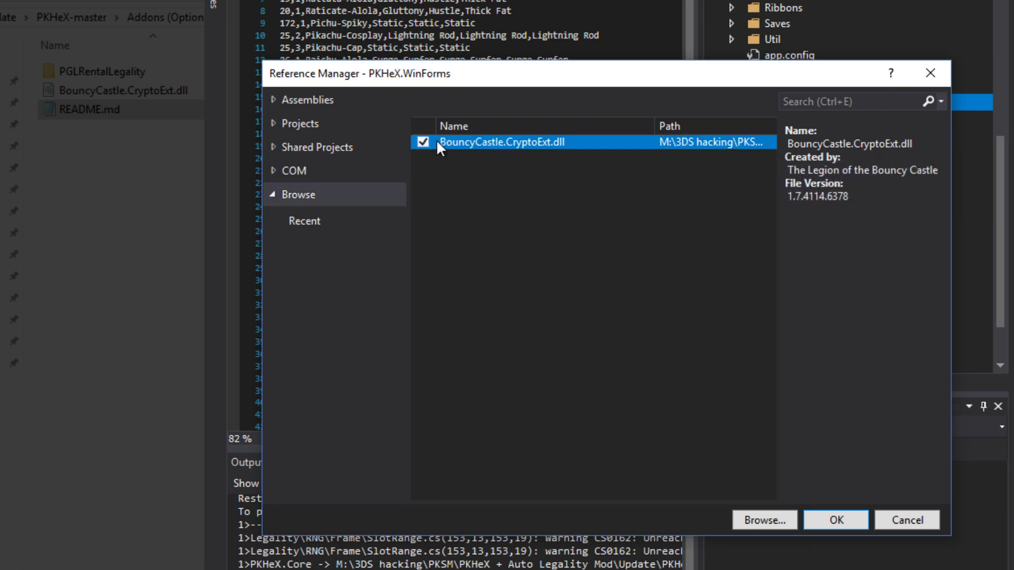
left_click(838, 521)
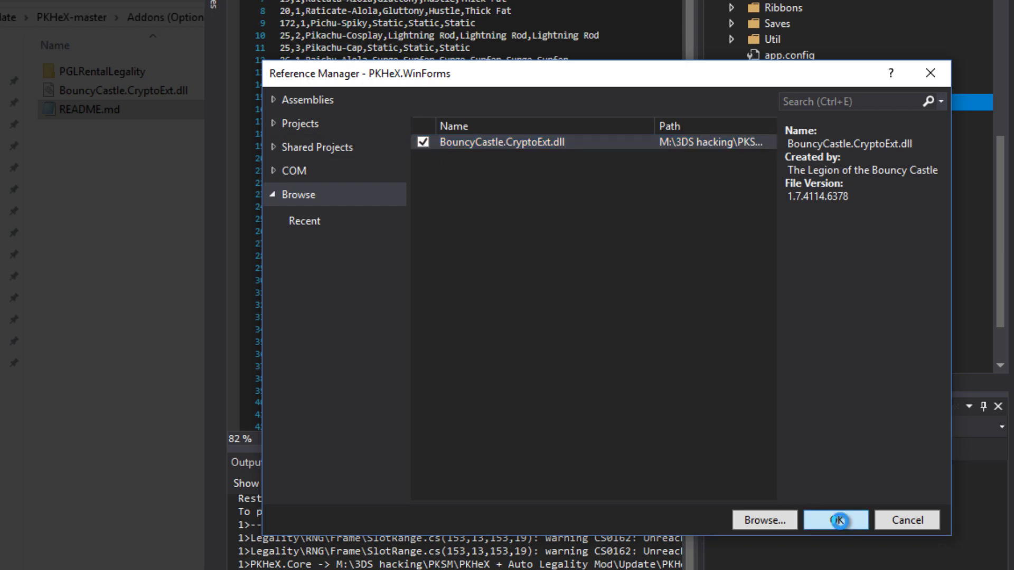
left_click(839, 520)
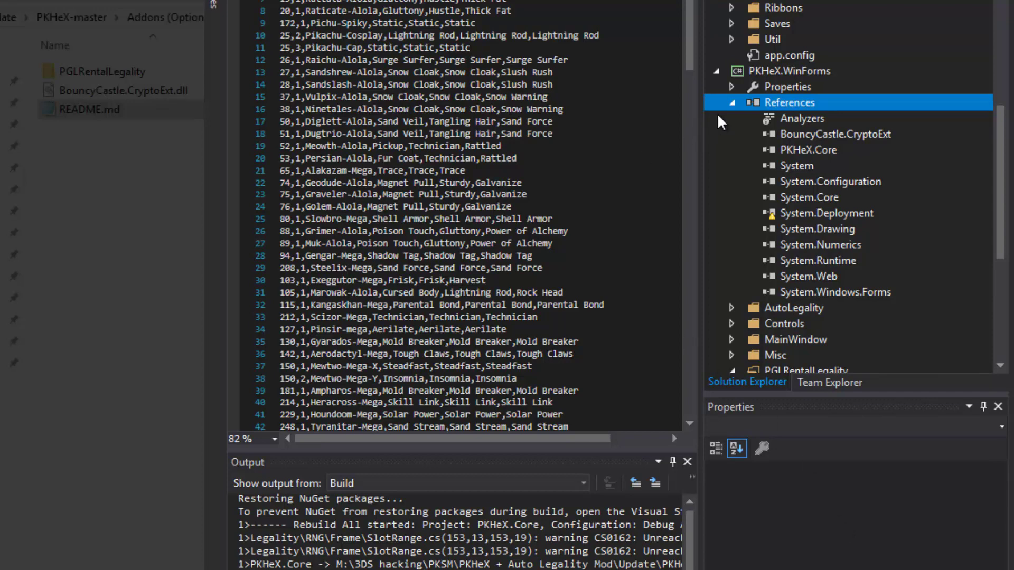
- Collapse the References and PGLRentalLegality nodes and open Main.Designer.cs from the MainWindow folder
double_click(751, 103)
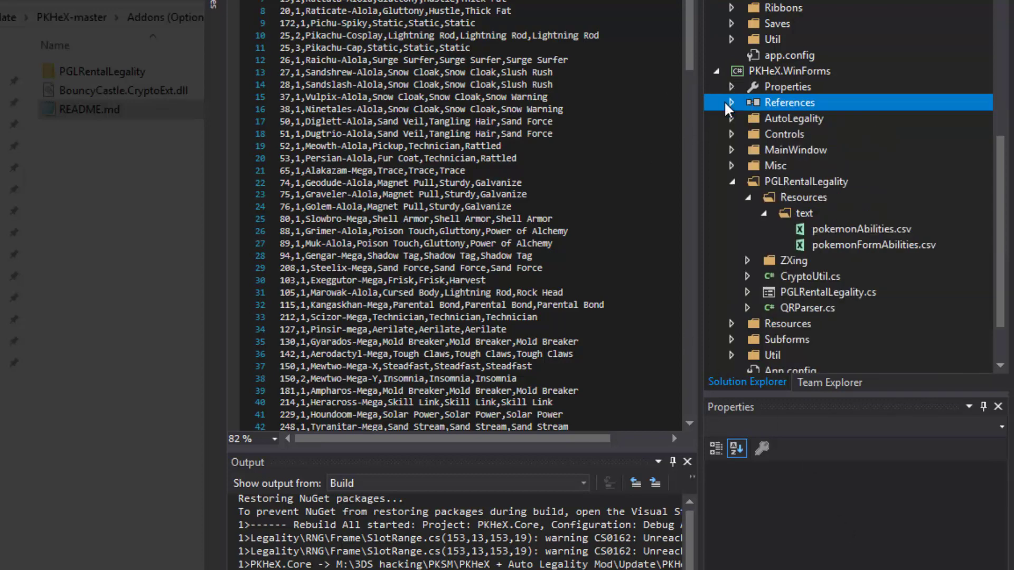
left_click(732, 180)
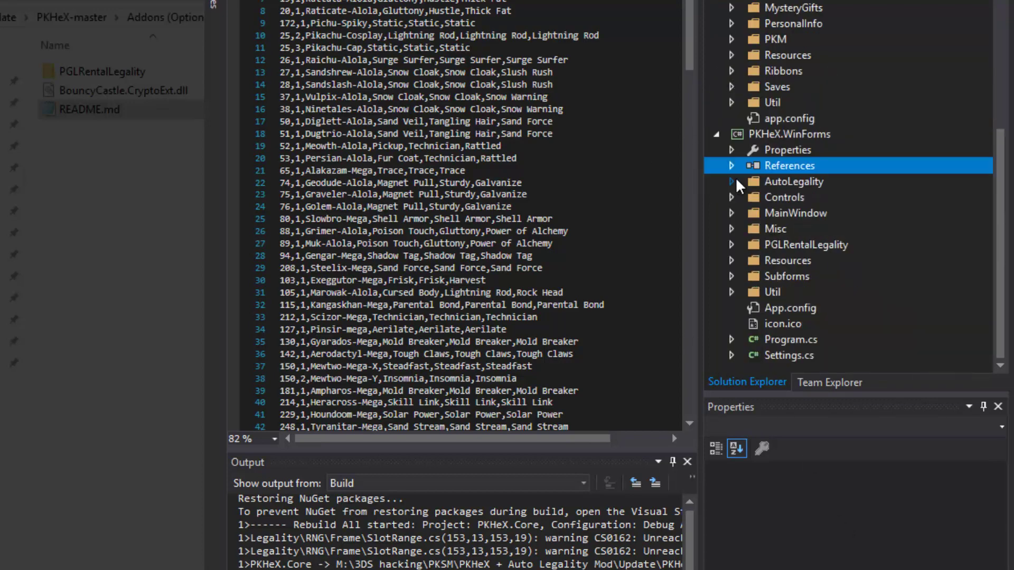
left_click(760, 214)
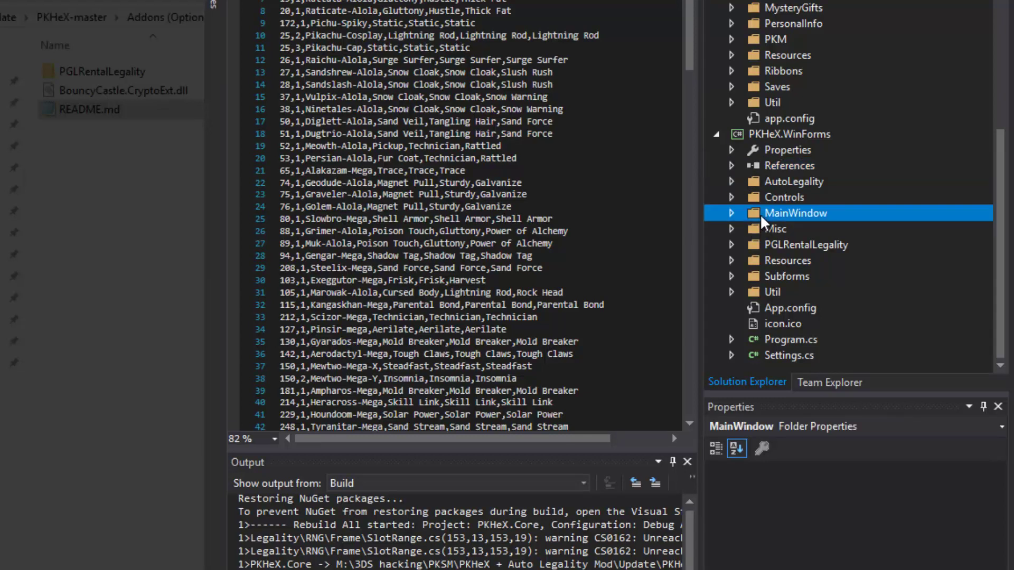
left_click(732, 212)
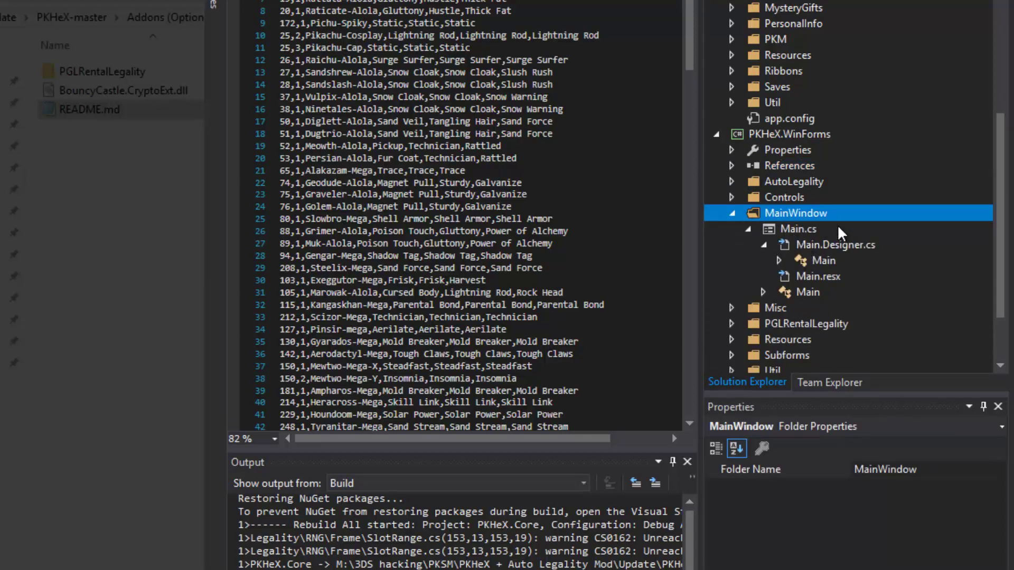
double_click(822, 246)
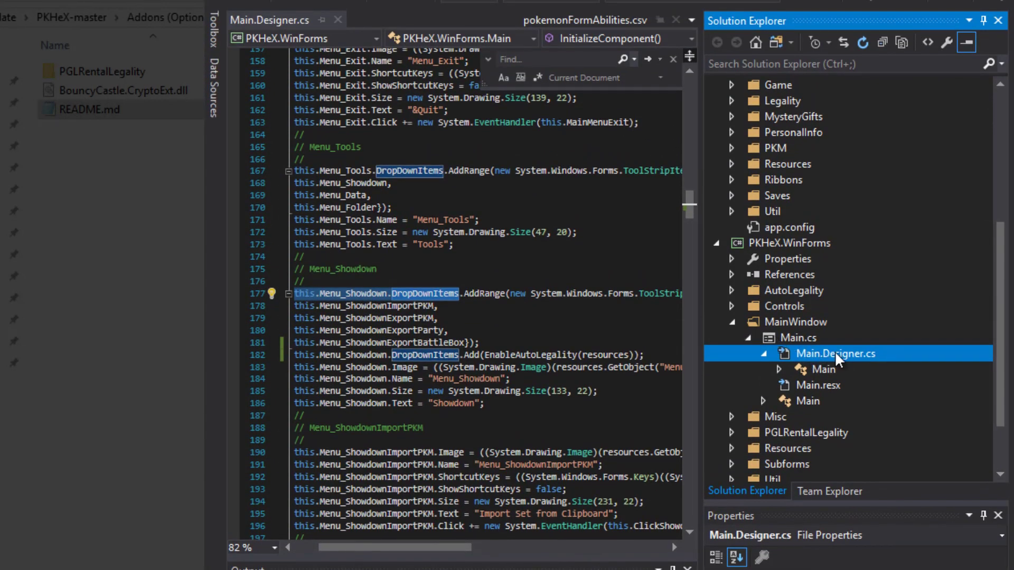
- Find this.Menu_Showdown.DropDownItems in Main.Designer.cs and place the cursor on the EnableAutoLegality(resources) line
left_click(527, 244)
scroll(526, 243, "up", 2)
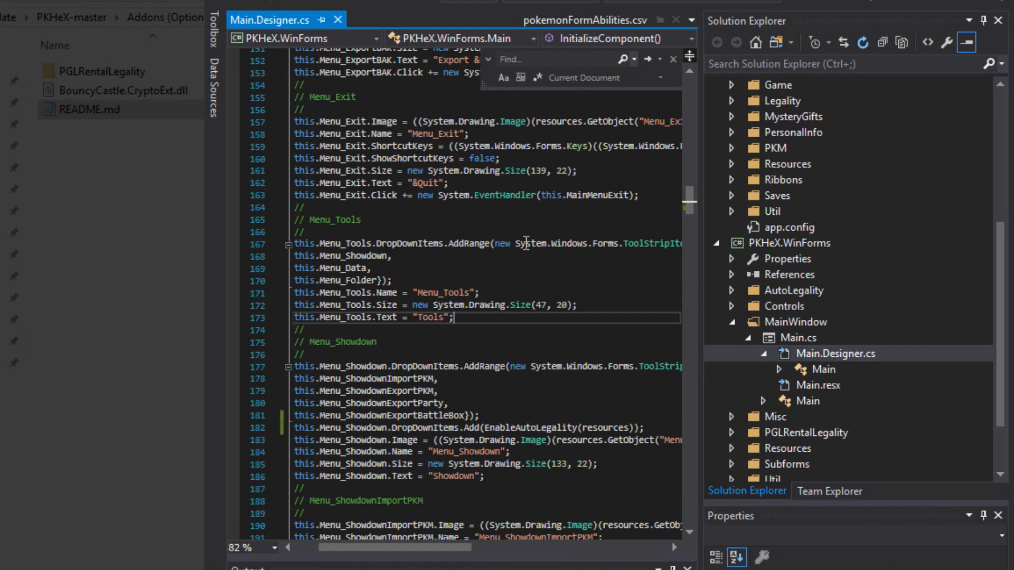
scroll(527, 244, "up", 20)
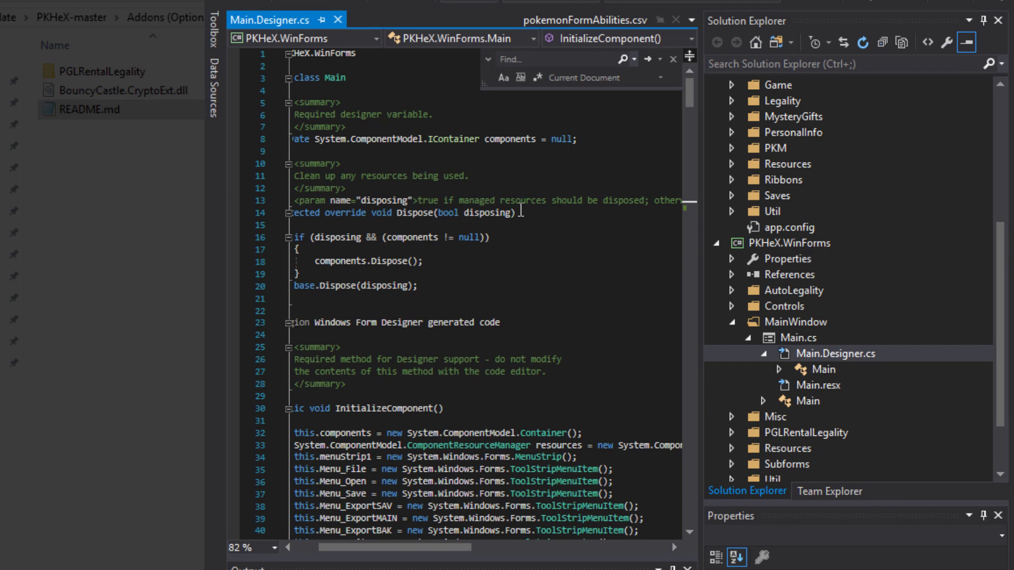
left_click(532, 203)
key("ctrl+f")
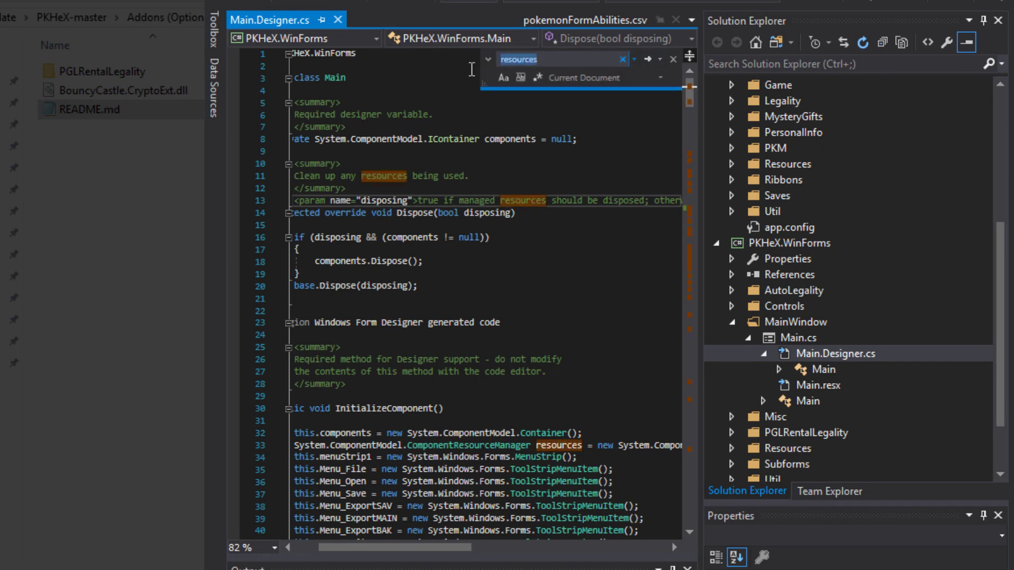
type("this.Menu_Showdown.DropDownItems")
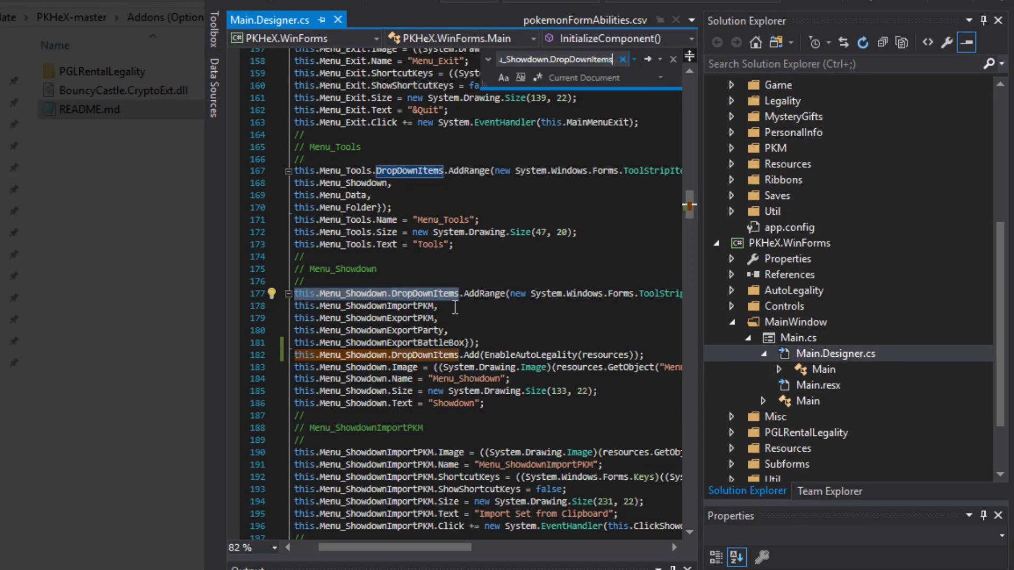
left_click(476, 354)
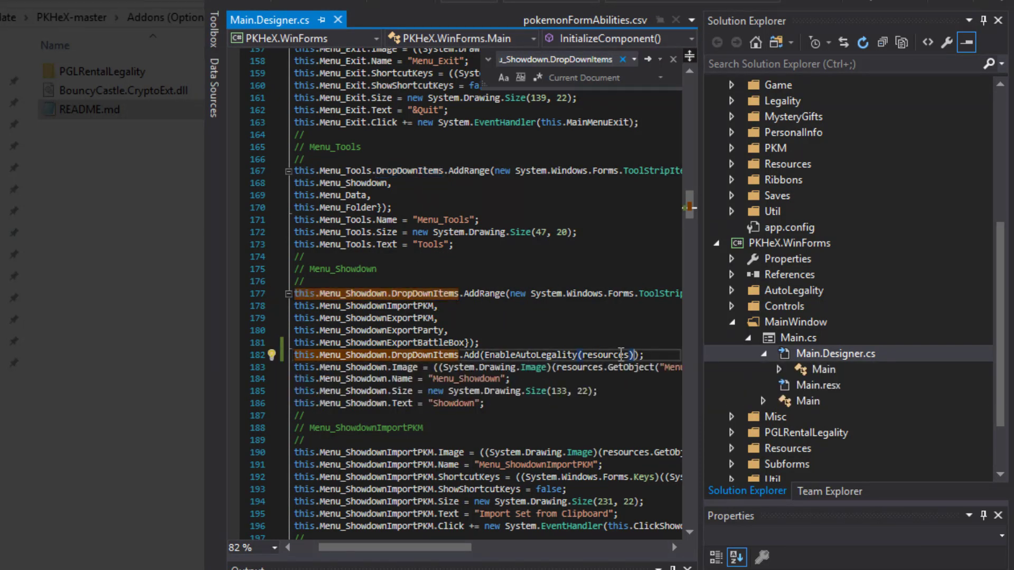
- Add the line this.Menu_Showdown.DropDownItems.Add(EnablePGLRentalLegality(resources)); directly below the EnableAutoLegality(resources) line in Main.Designer.cs
left_click(652, 355)
key("Return")
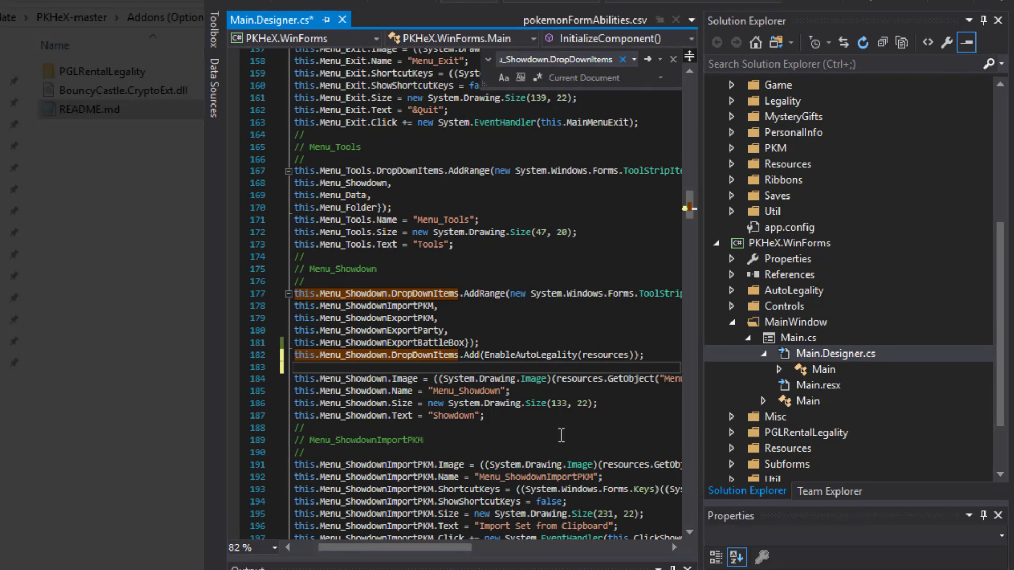
type("this.Menu_Showdown.DropDownItems.Add(EnablePGLRentalLegality(resources));")
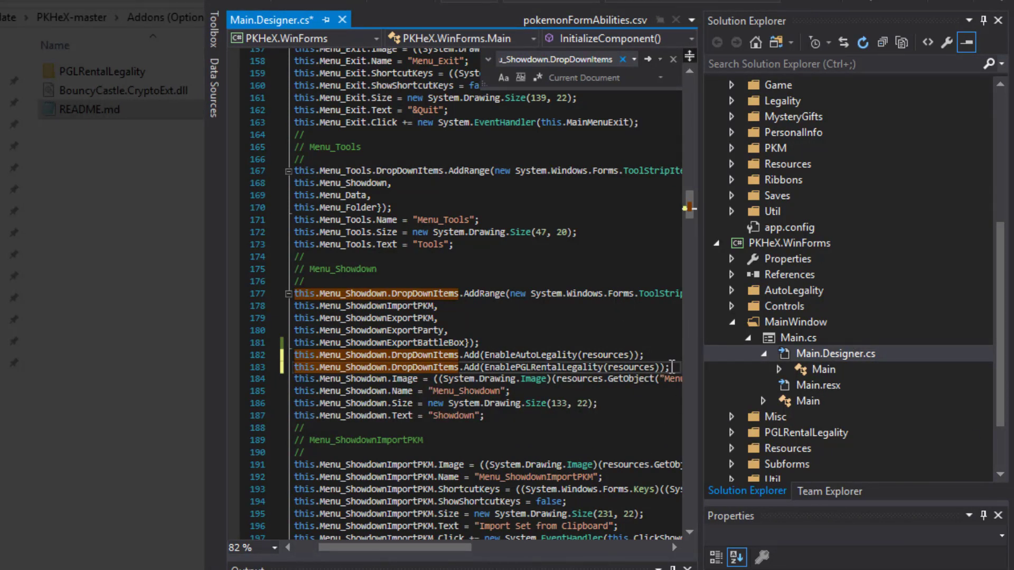
left_click_drag(652, 356, 482, 355)
left_click(473, 355)
left_click(654, 354)
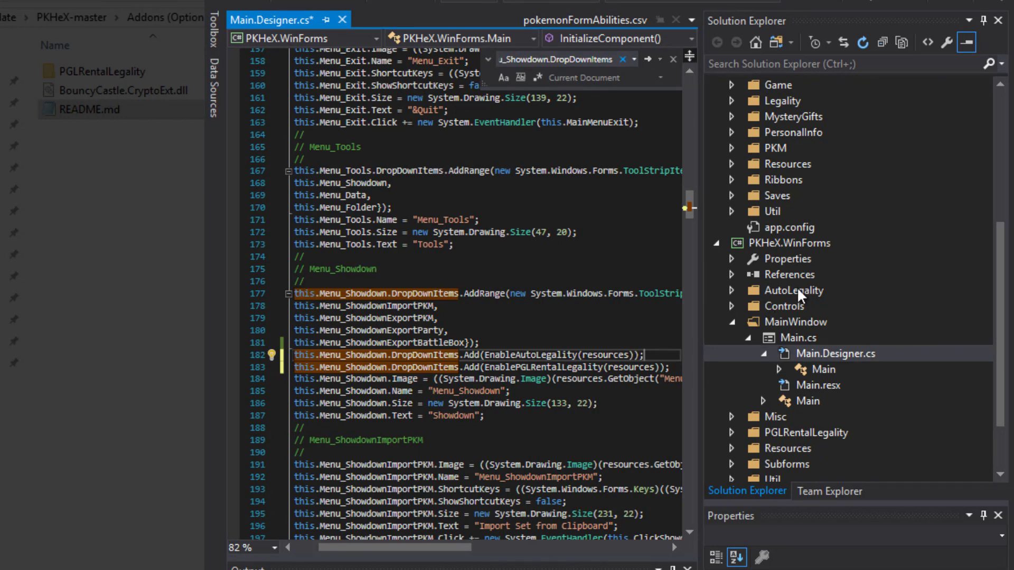
- Build the entire PKHeX solution and check the build output through to its closing summary
scroll(929, 238, "up", 5)
left_click(762, 86)
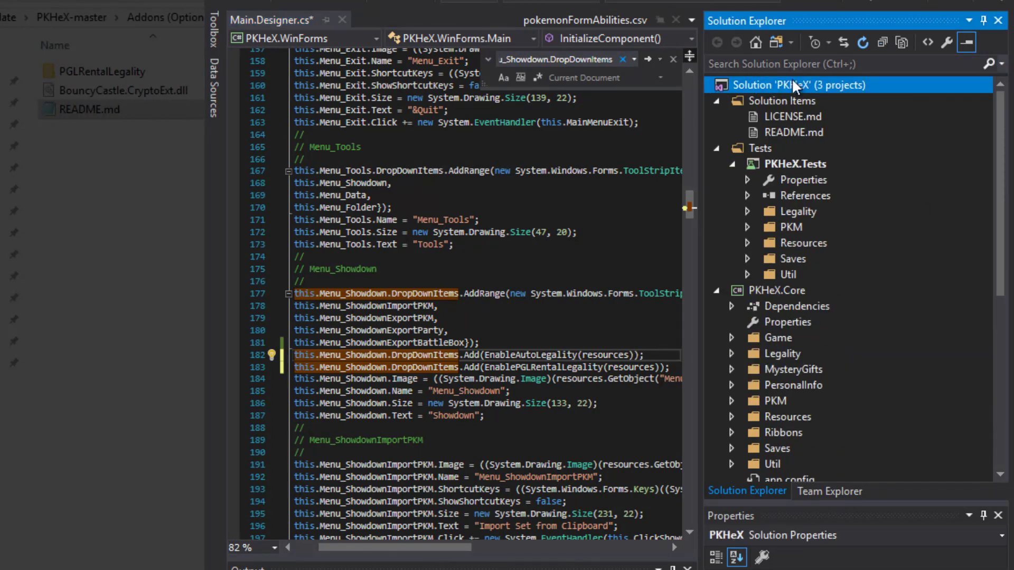
right_click(821, 86)
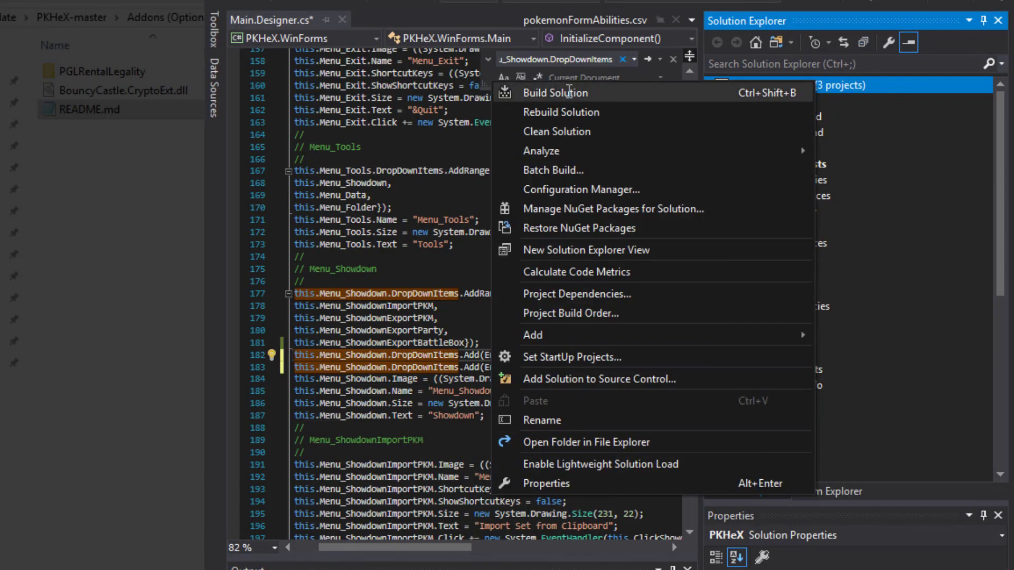
left_click(569, 92)
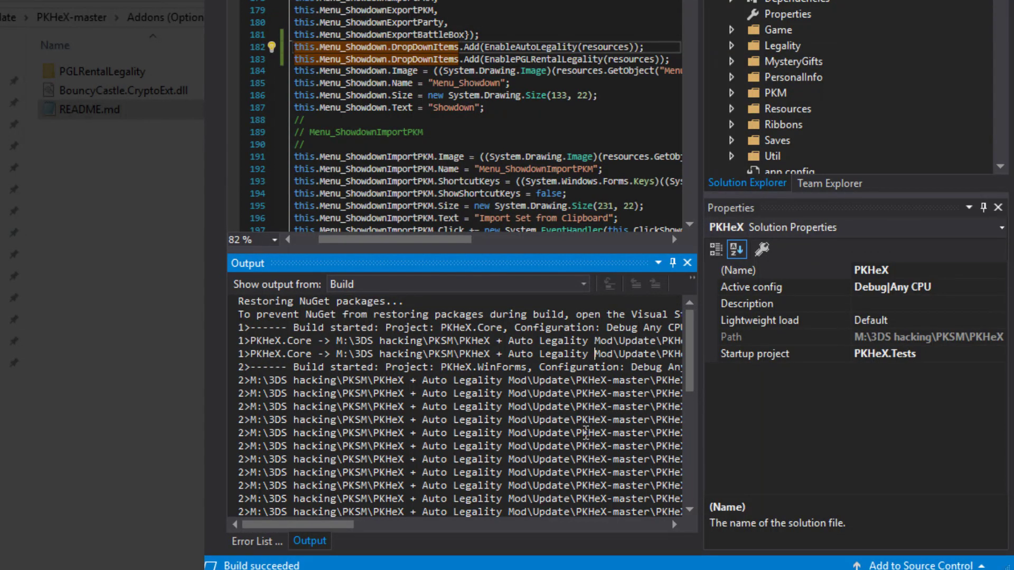
scroll(585, 433, "up", 5)
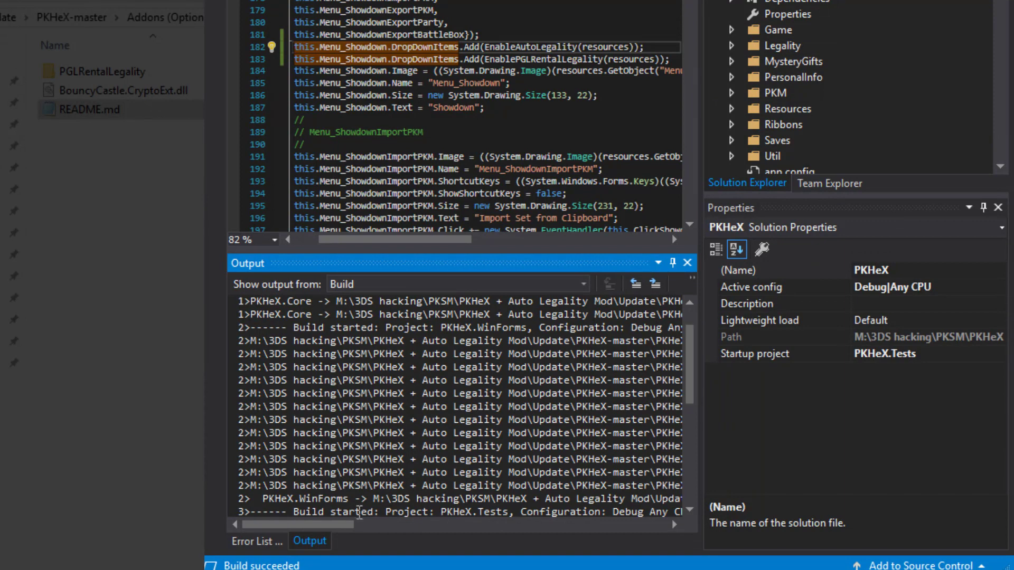
left_click_drag(350, 525, 299, 534)
scroll(385, 445, "down", 4)
left_click_drag(301, 382, 424, 437)
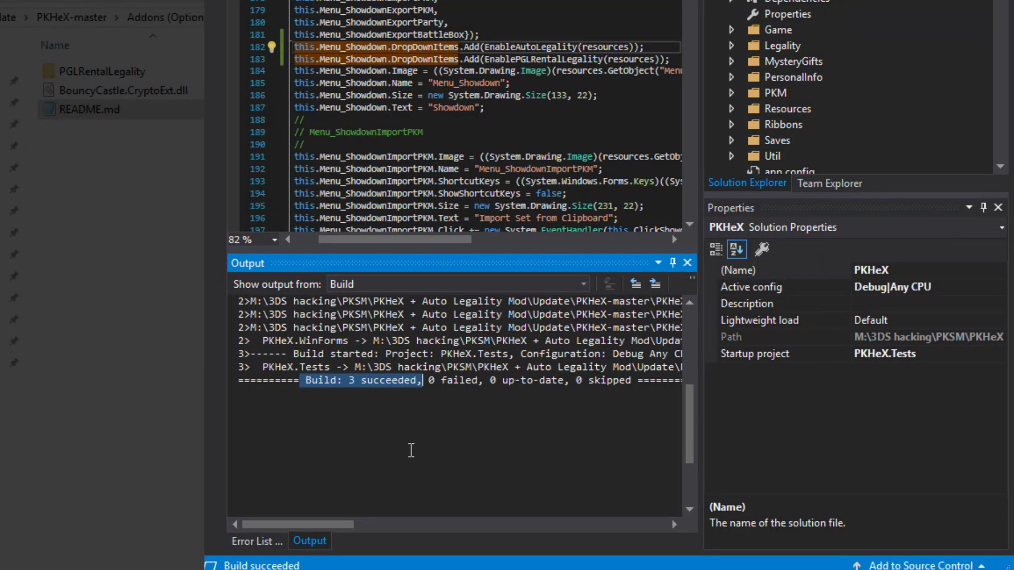
left_click(470, 415)
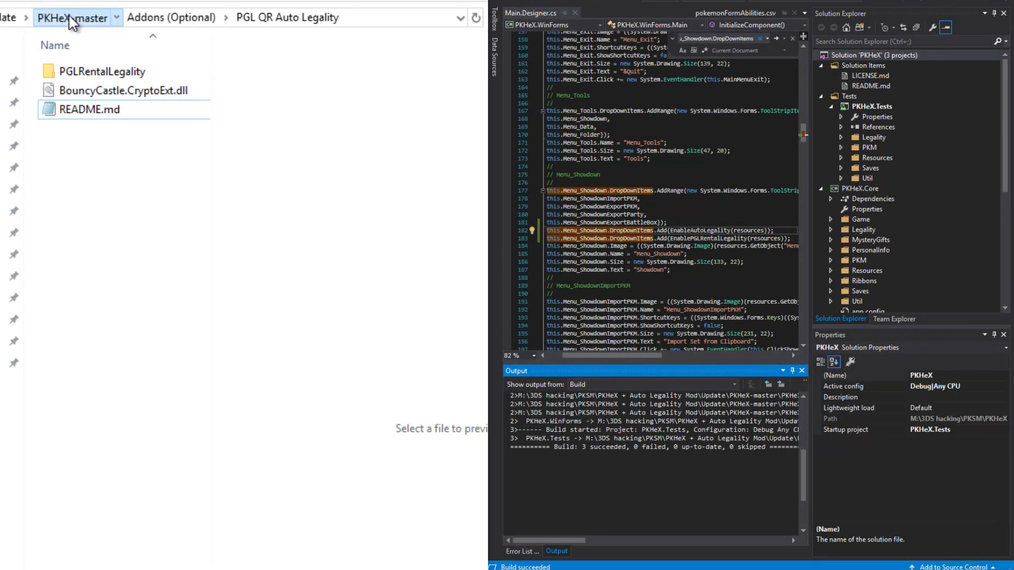
- Switch to File Explorer, go to PKHeX-master > PKHeX.WinForms > bin > Debug, launch PKHeX.exe and move its window fully into view
left_click(71, 17)
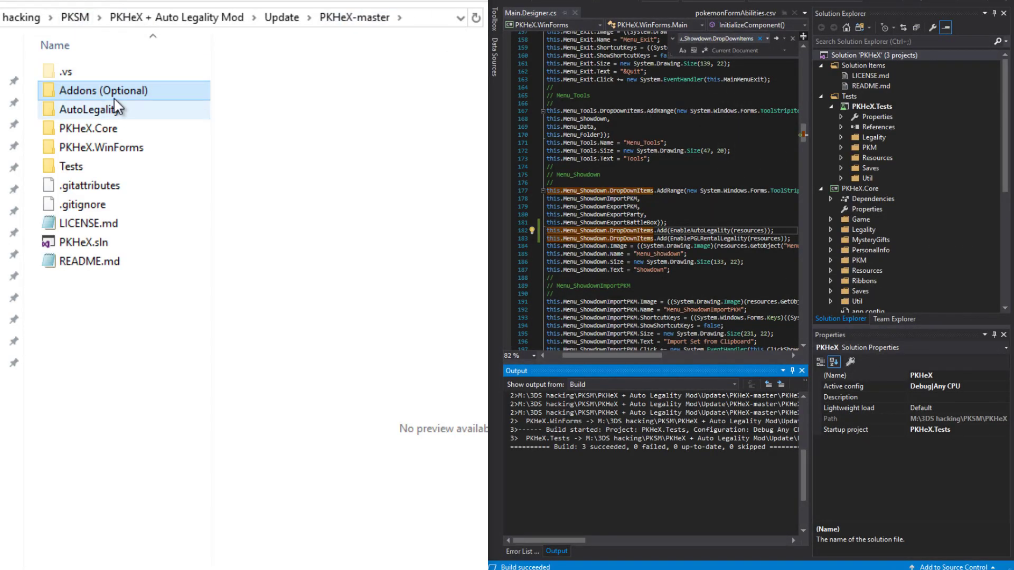
double_click(111, 148)
double_click(69, 91)
double_click(75, 72)
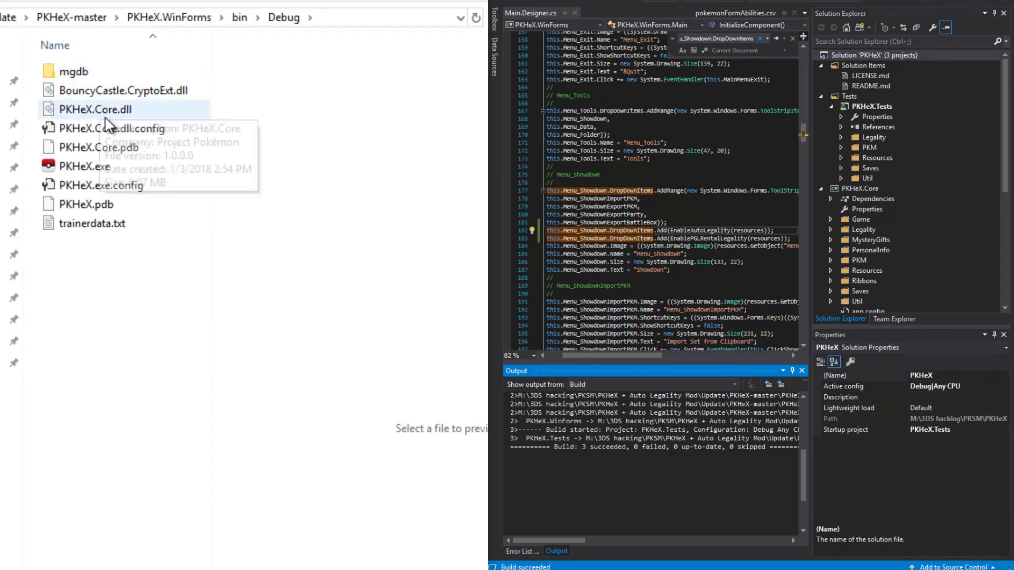
double_click(69, 170)
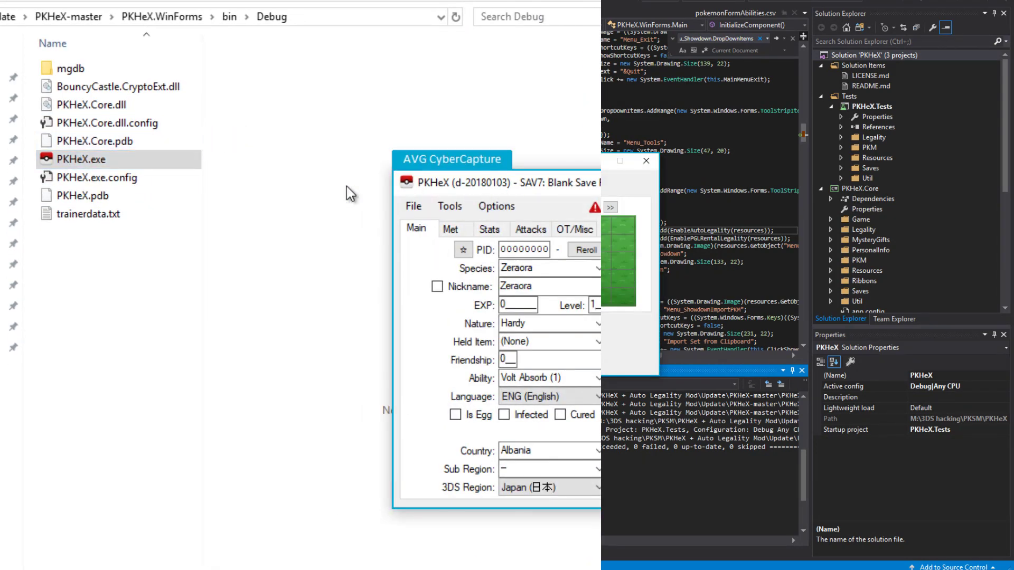
left_click_drag(502, 192, 155, 251)
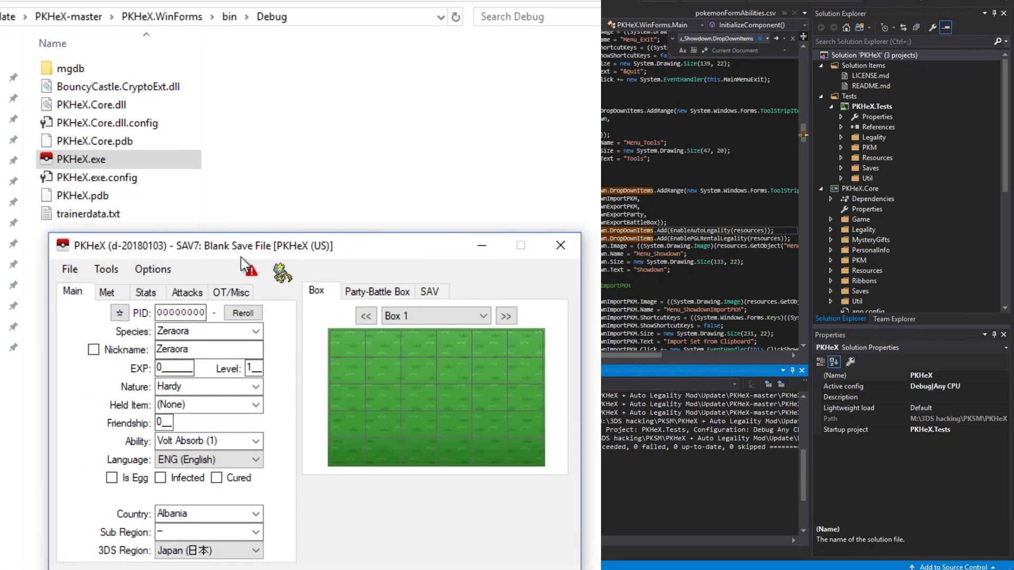
- Check PKHeX's Showdown tools for the Import with Auto-Legality Mod and Export PGL QR code commands
left_click(95, 273)
mouse_move(174, 290)
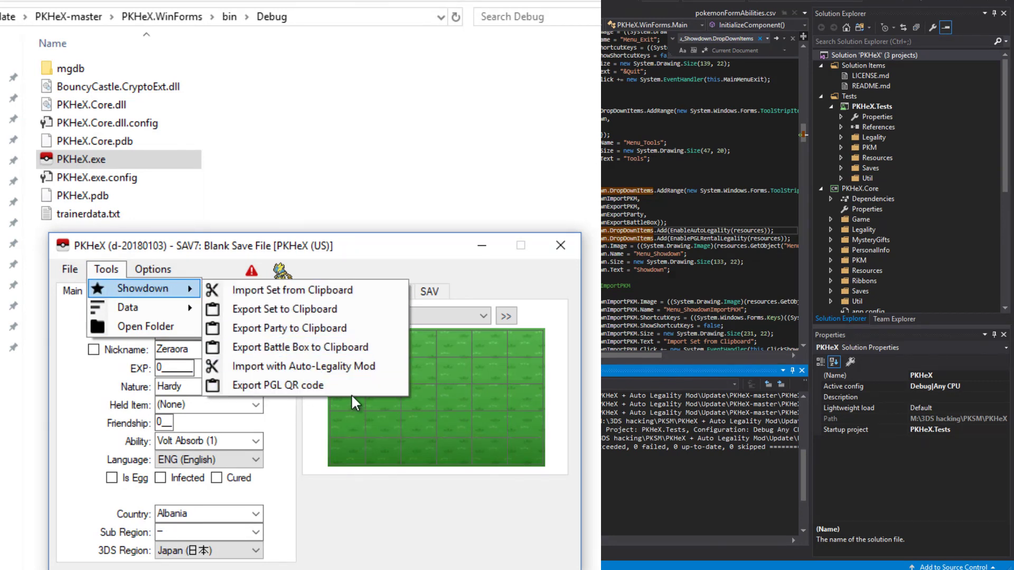
left_click(405, 252)
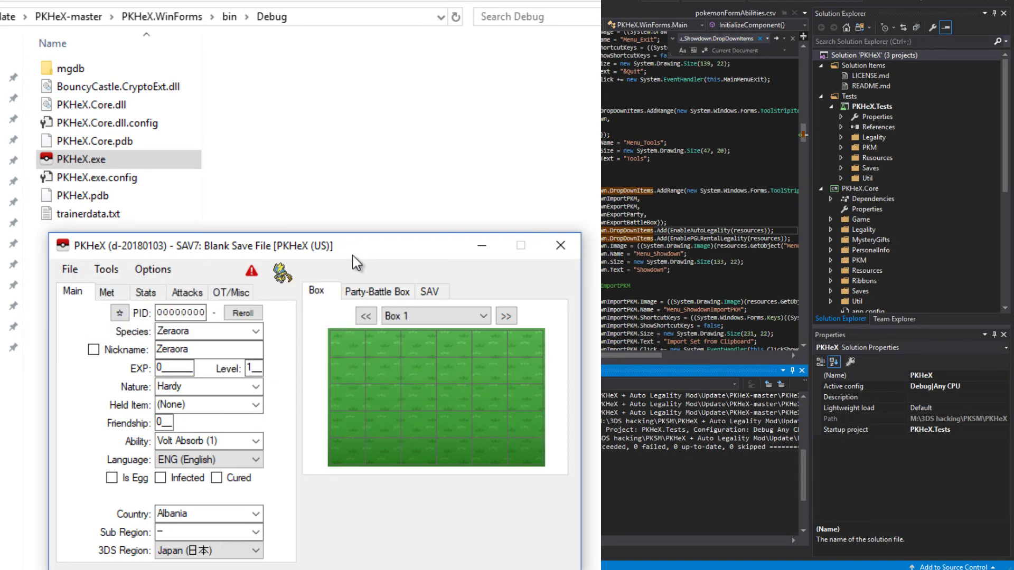
left_click(106, 270)
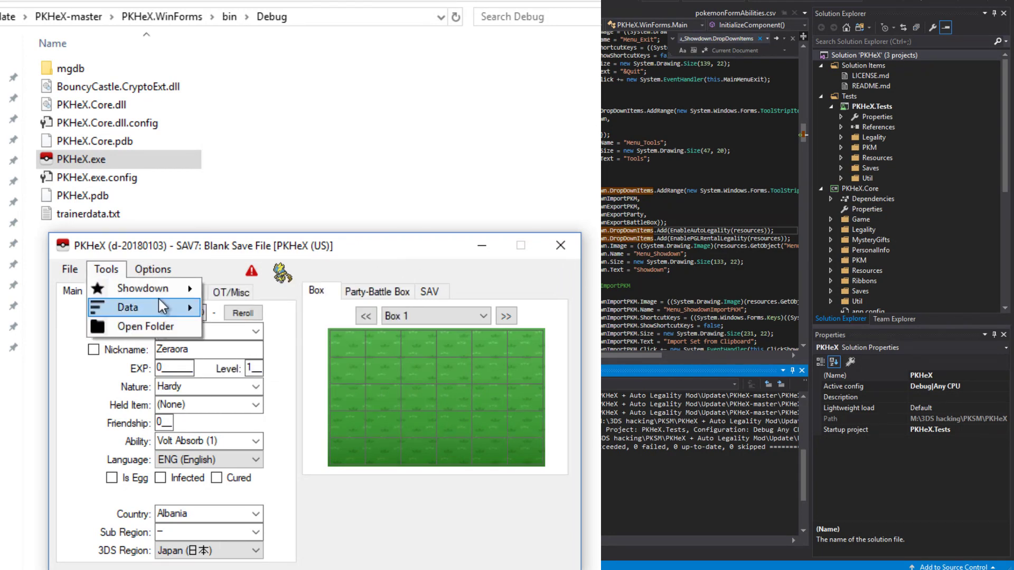
mouse_move(143, 288)
left_click(271, 407)
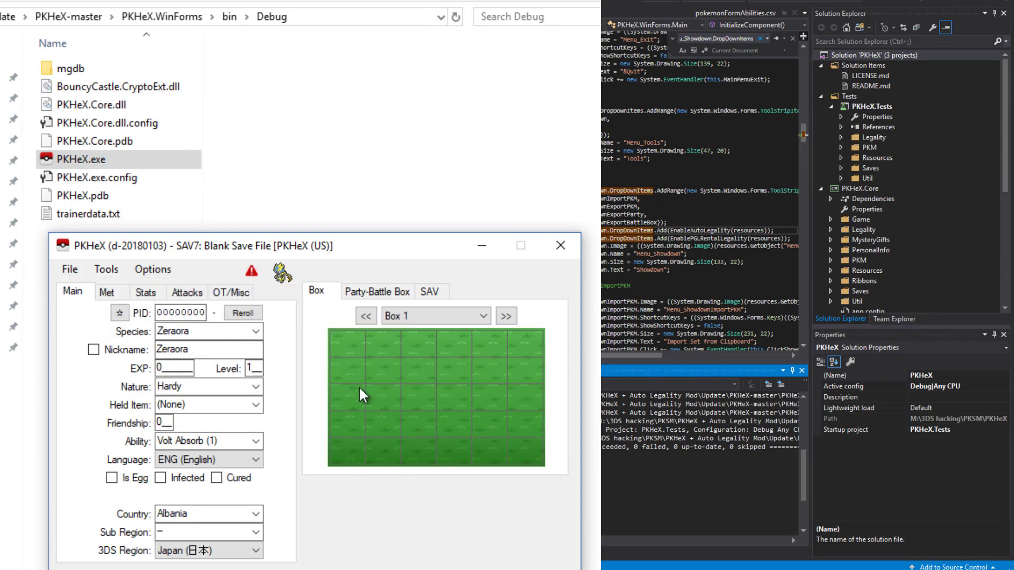